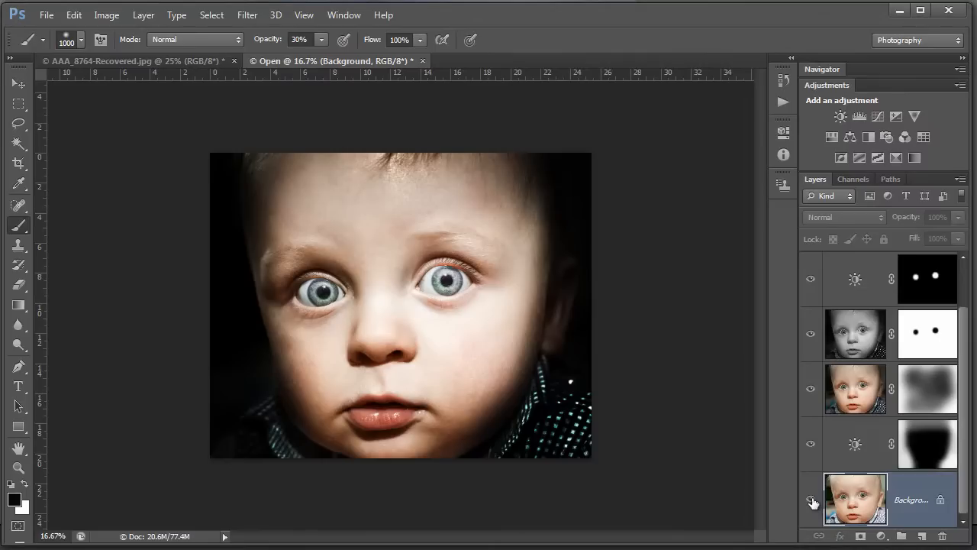
Compare the edited portrait with the original by showing only the background layer and restoring all layers
alt+click(811, 500)
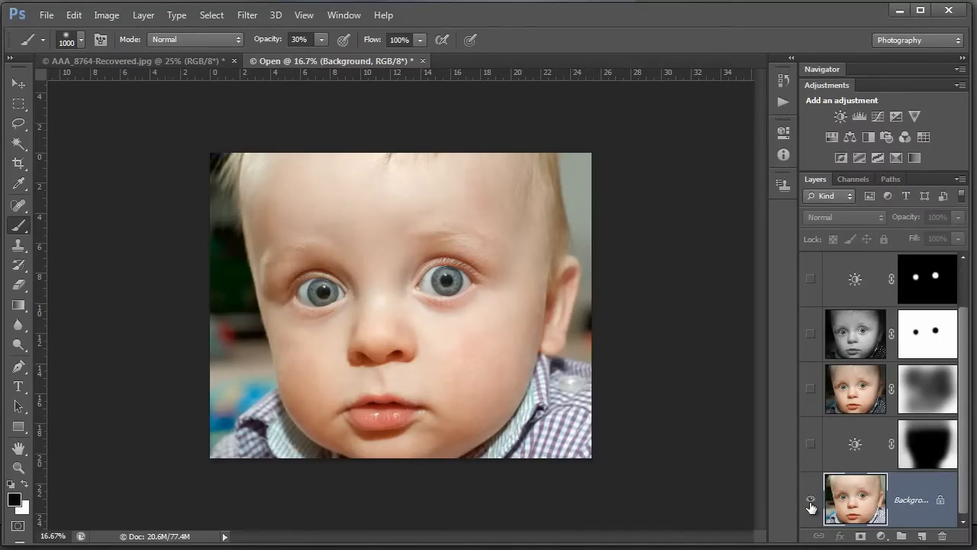
alt+click(810, 504)
alt+click(810, 503)
alt+click(811, 504)
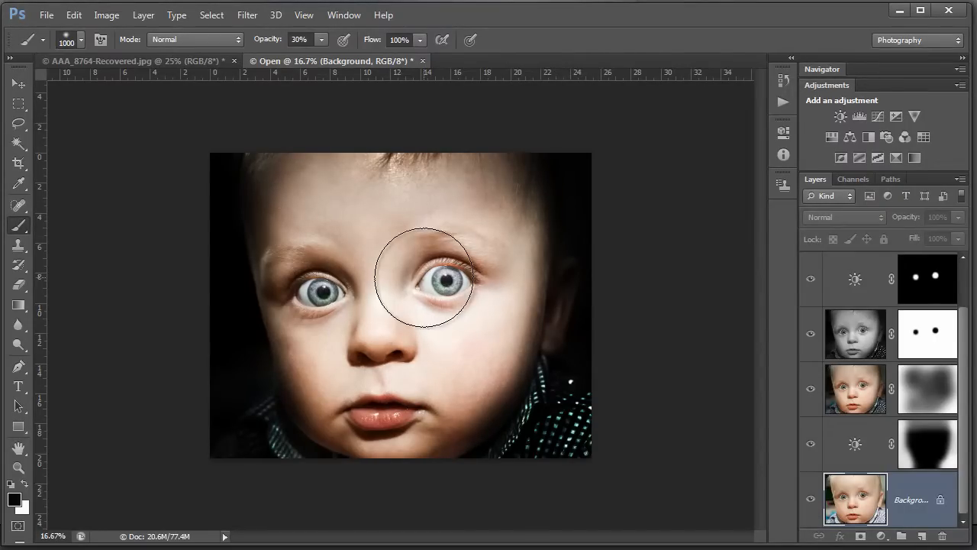
Group all layers above the background and name the group Part 1
click(872, 463)
key(x)
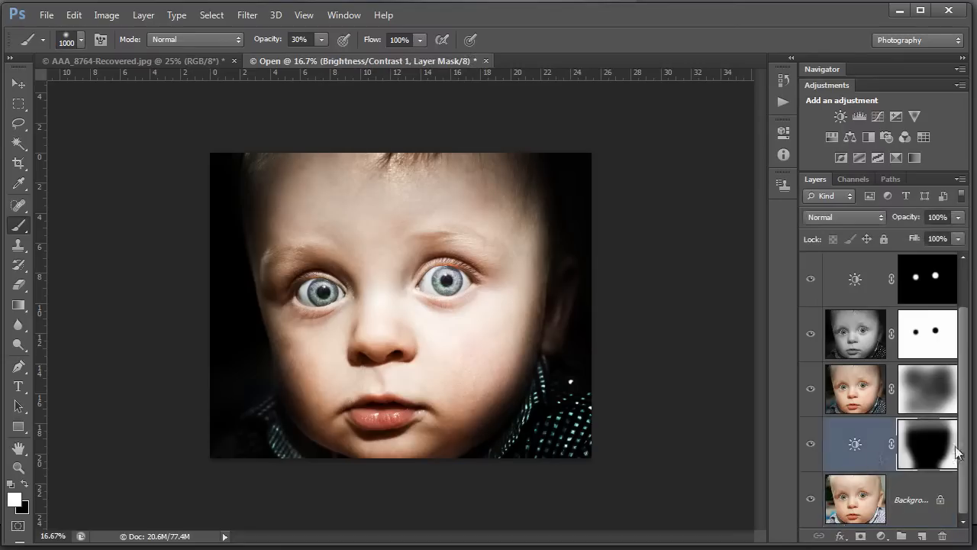
drag(963, 457, 973, 397)
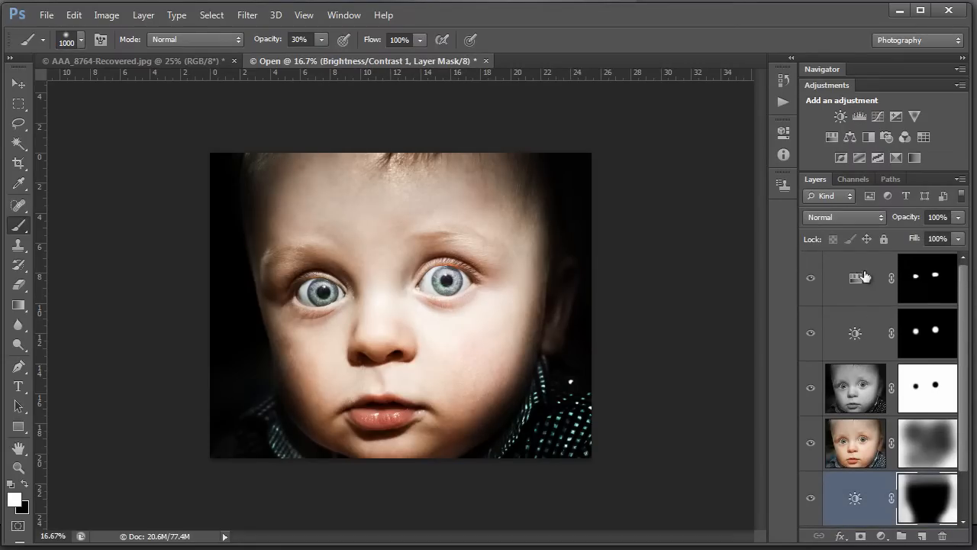
key(alt)
shift+click(863, 277)
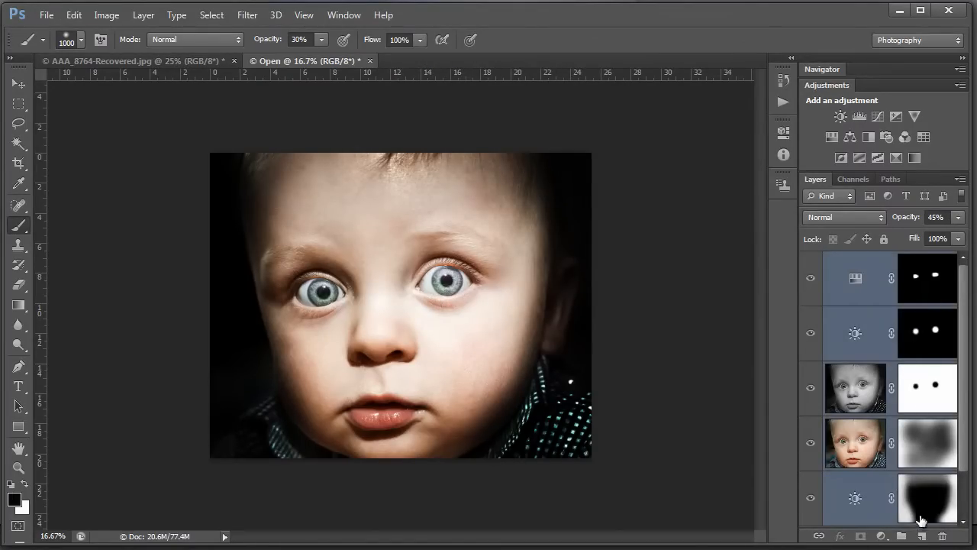
drag(881, 508, 901, 536)
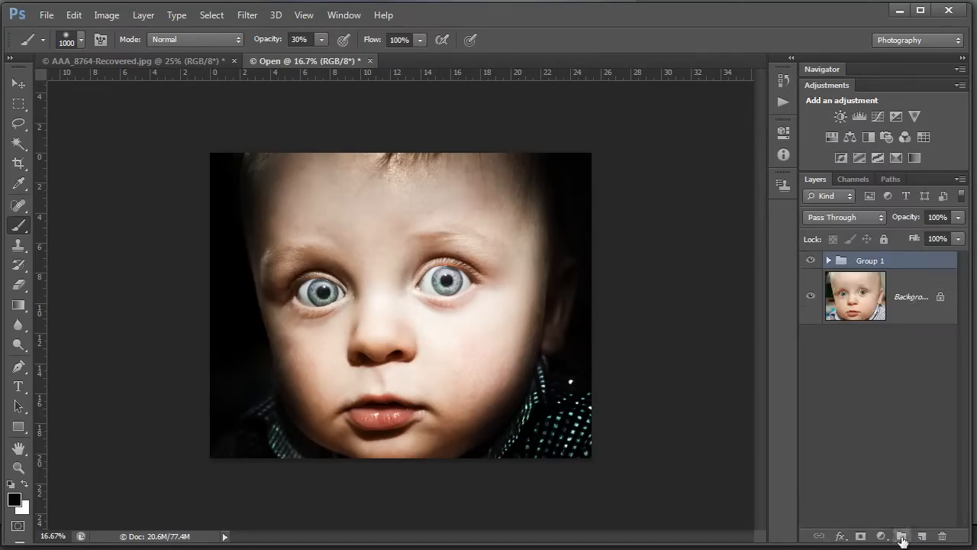
double_click(862, 262)
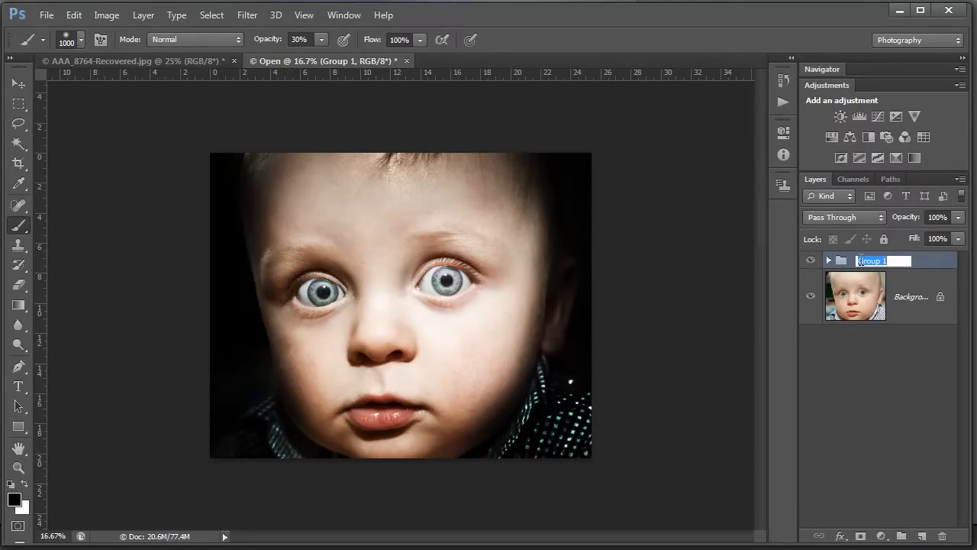
text(Part)
key(Return)
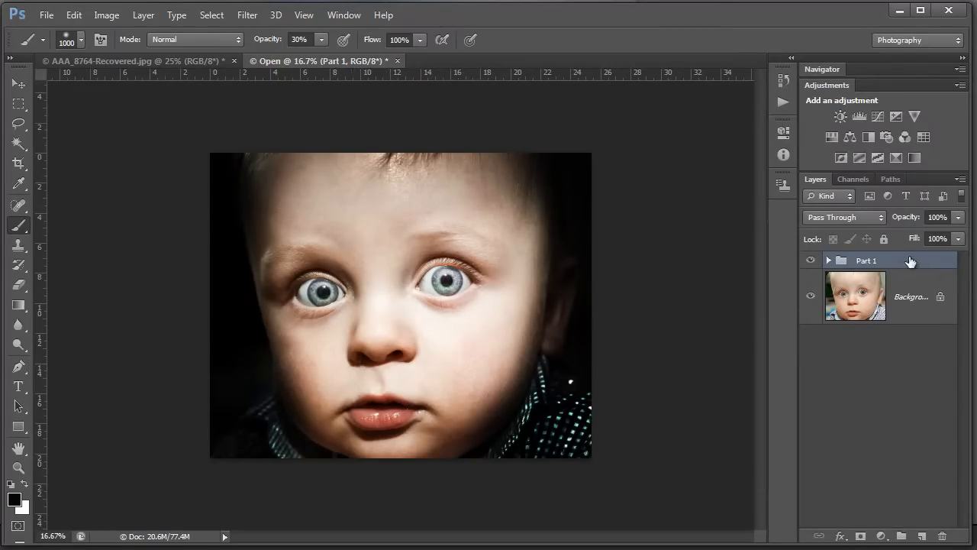
Try the Part 1 group in Overlay, Pass Through and Multiply blend modes, and add a black mask to it
click(877, 218)
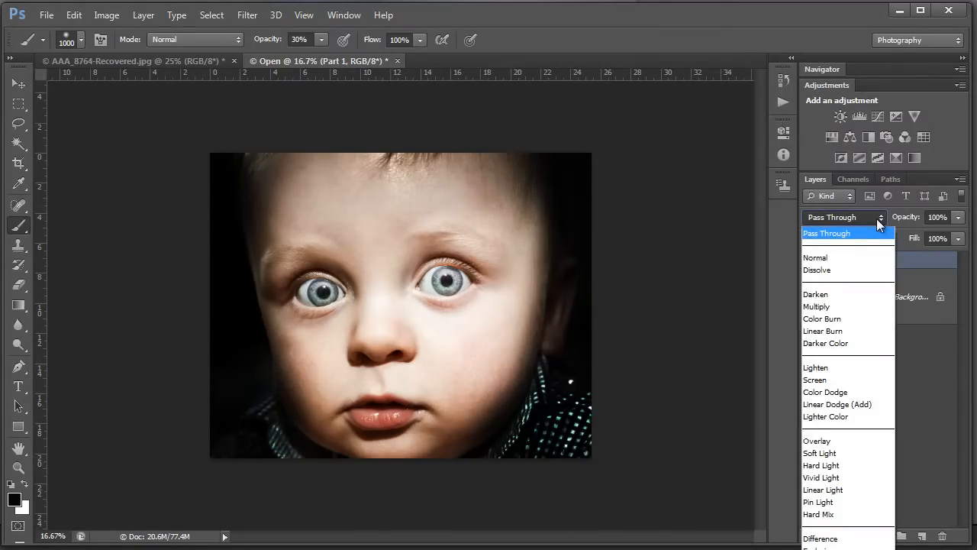
click(820, 443)
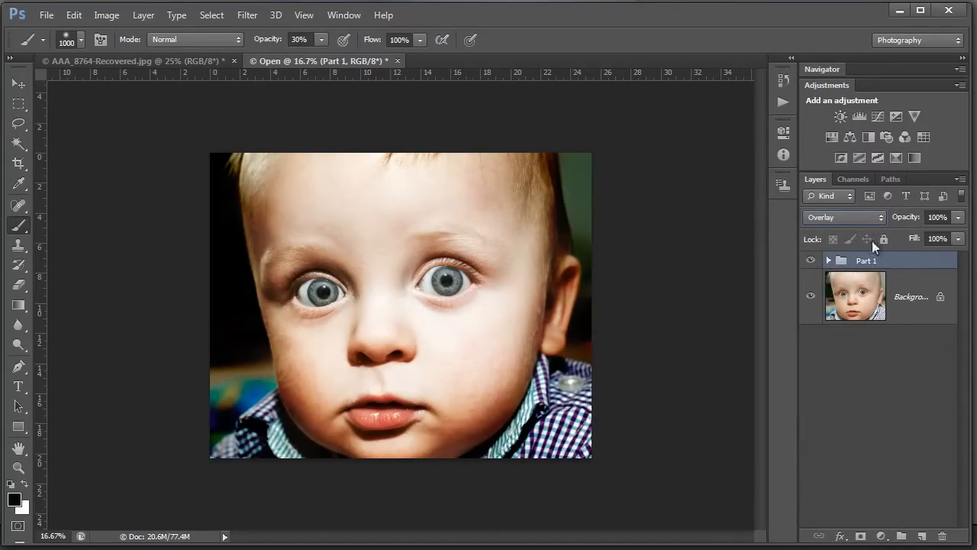
click(880, 216)
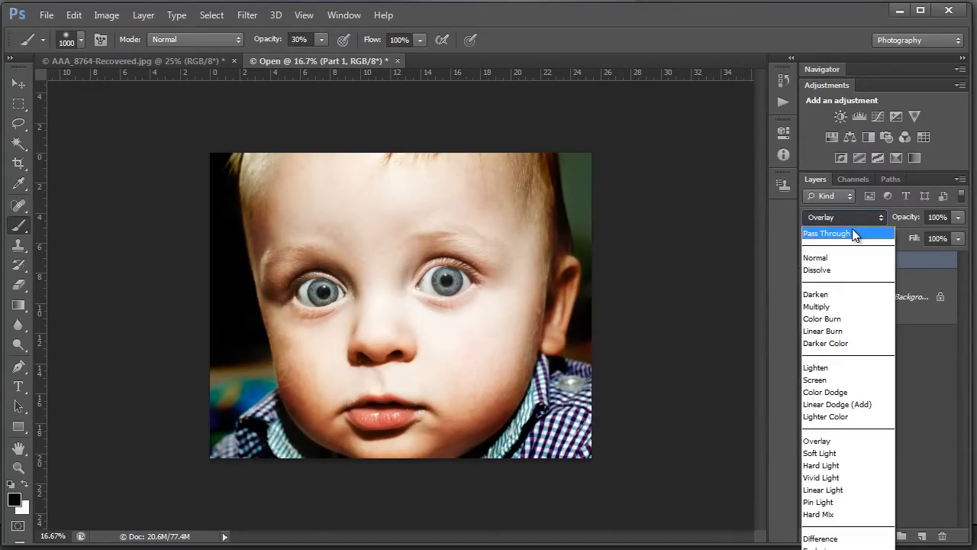
click(851, 232)
click(880, 217)
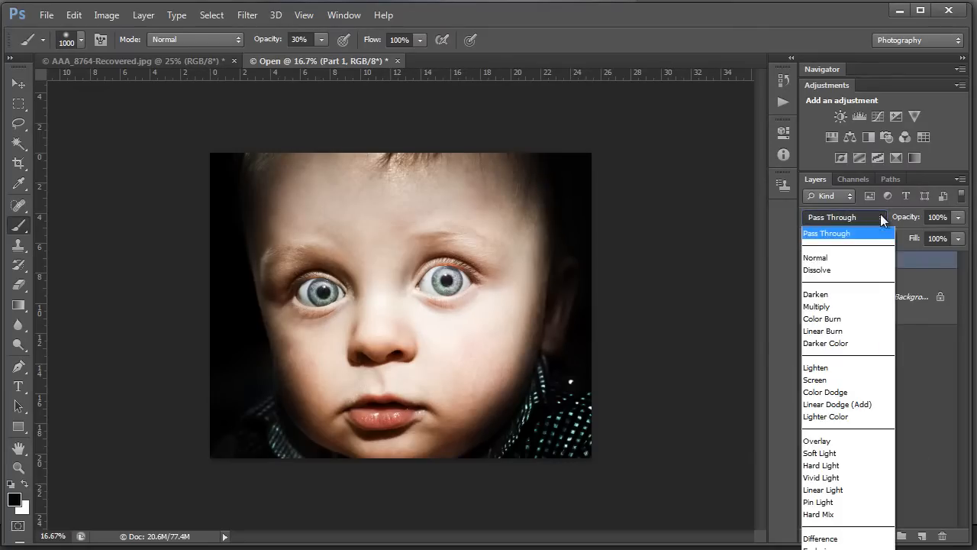
click(834, 307)
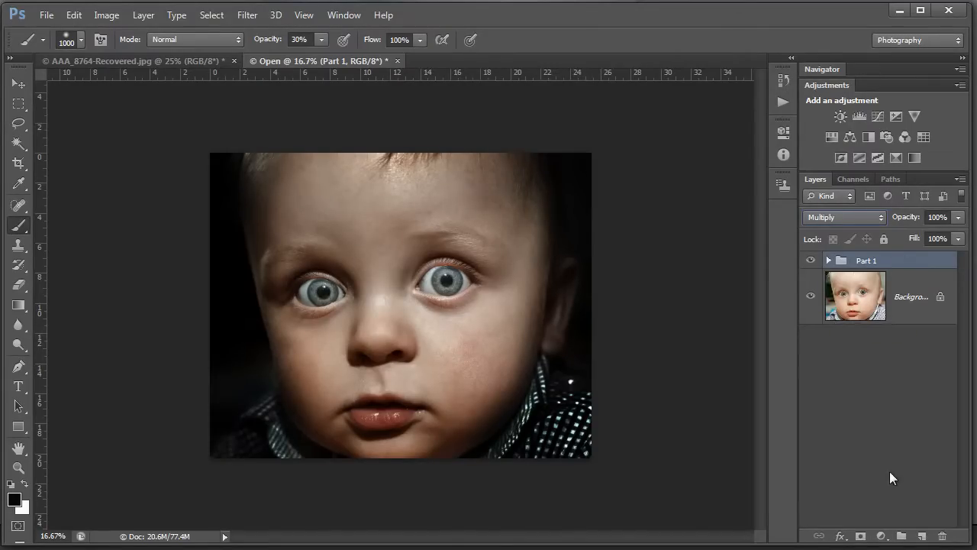
alt+click(859, 536)
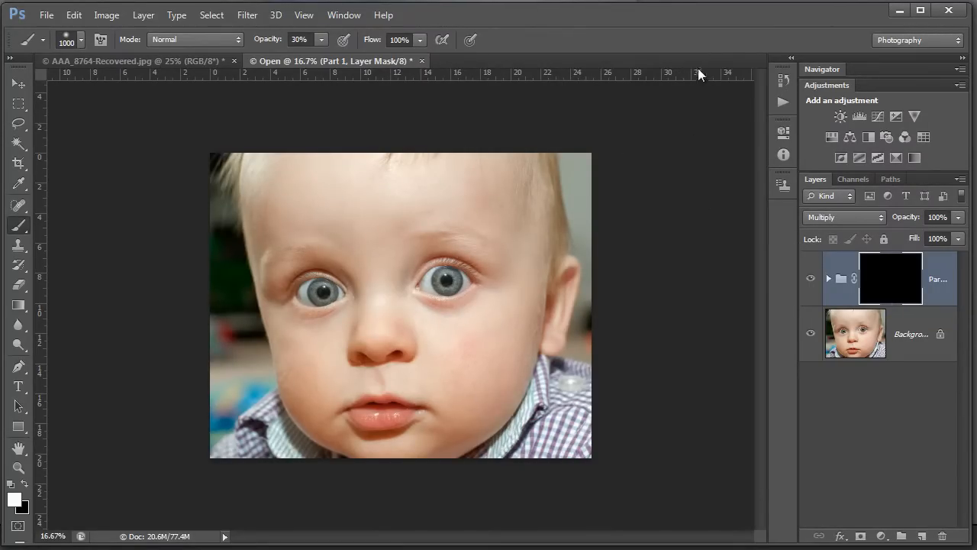
Revert the document history to the group's Name Change state, discarding the blend mode changes and the mask
click(782, 80)
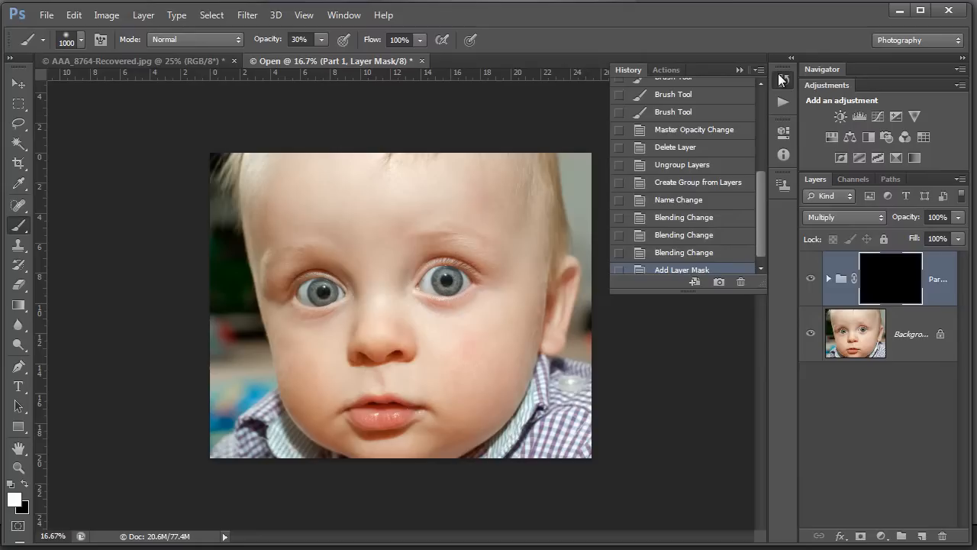
click(678, 253)
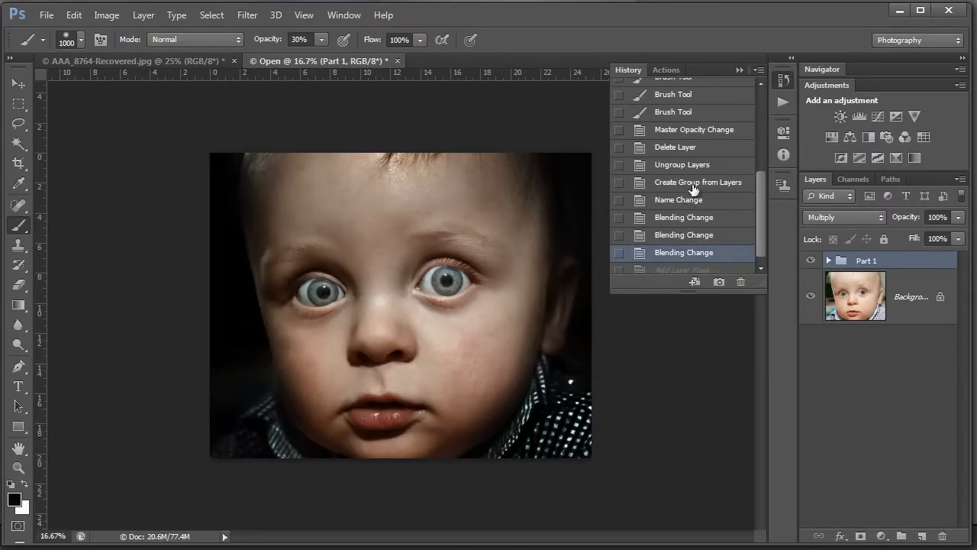
click(694, 184)
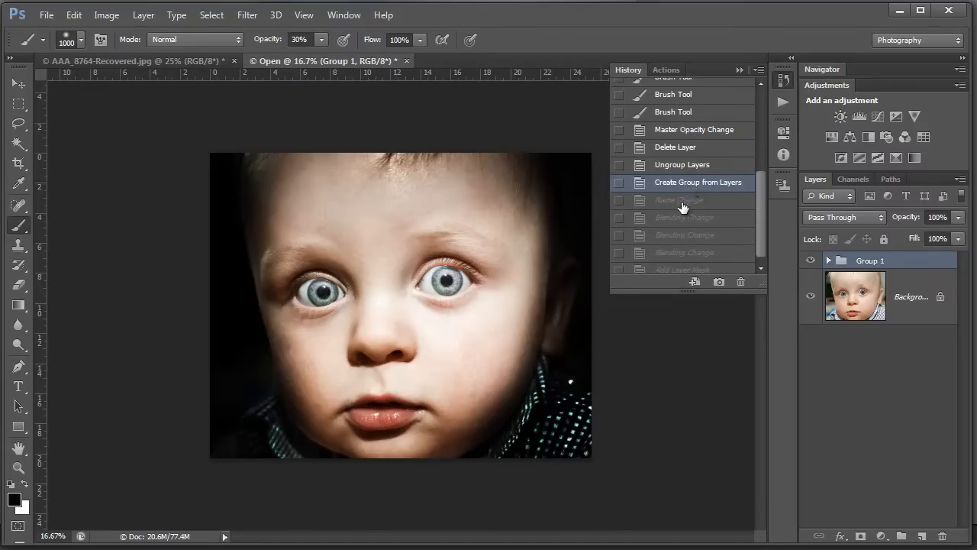
click(683, 200)
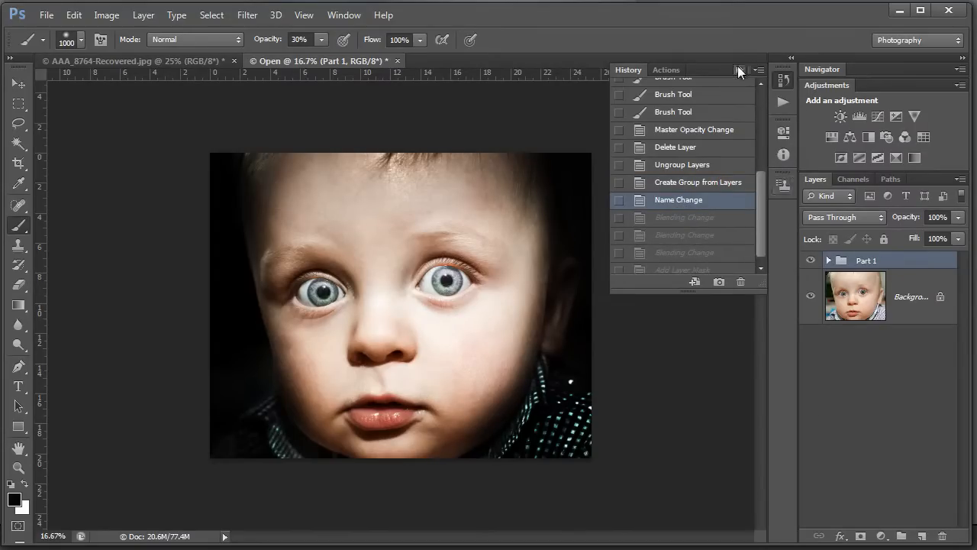
click(738, 69)
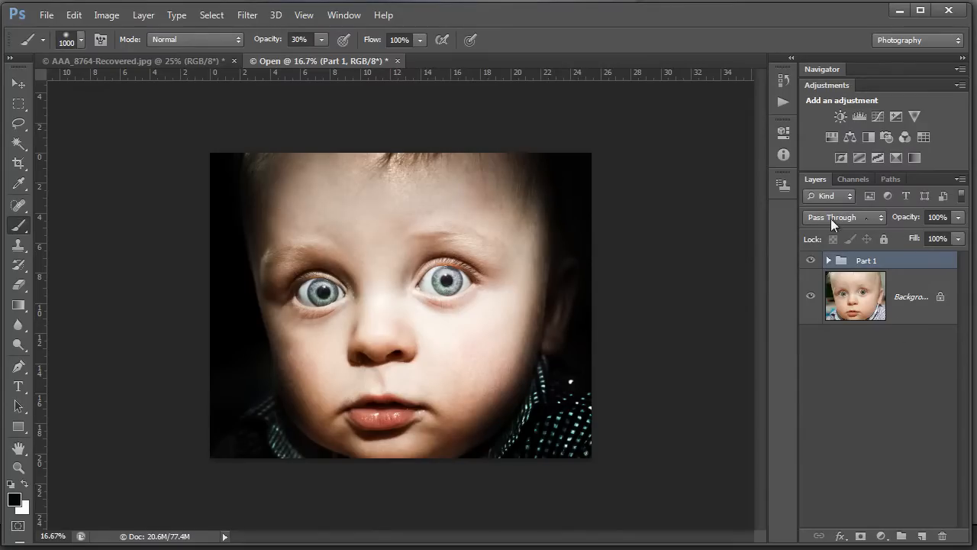
double_click(867, 263)
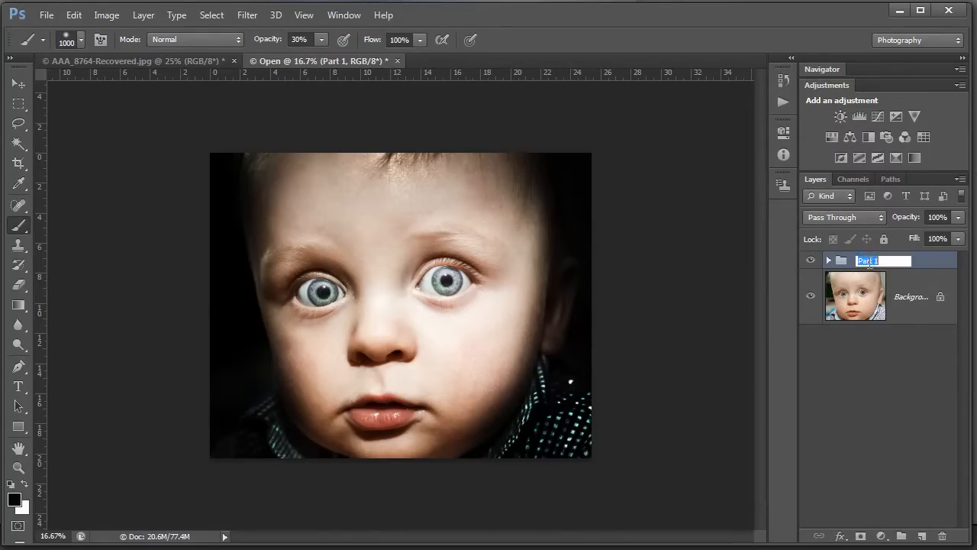
click(926, 313)
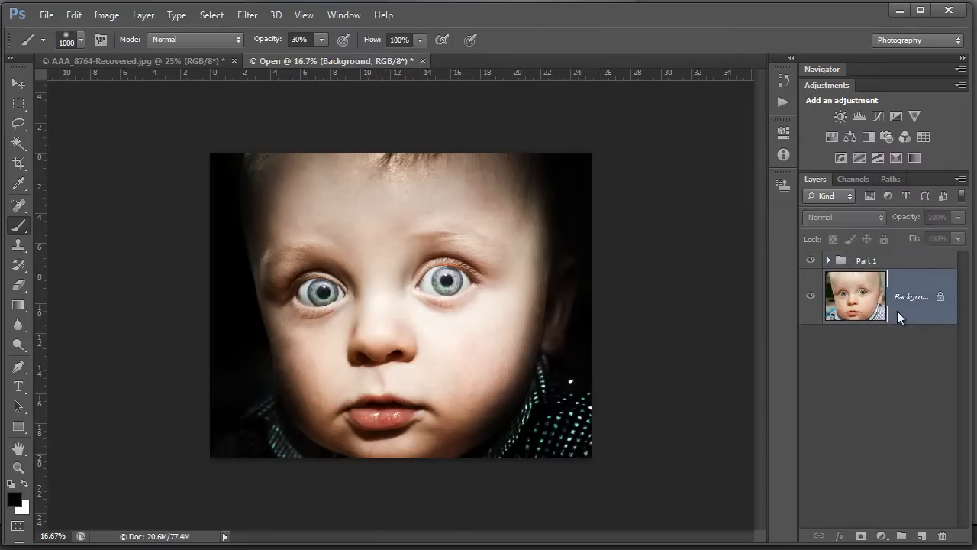
click(893, 262)
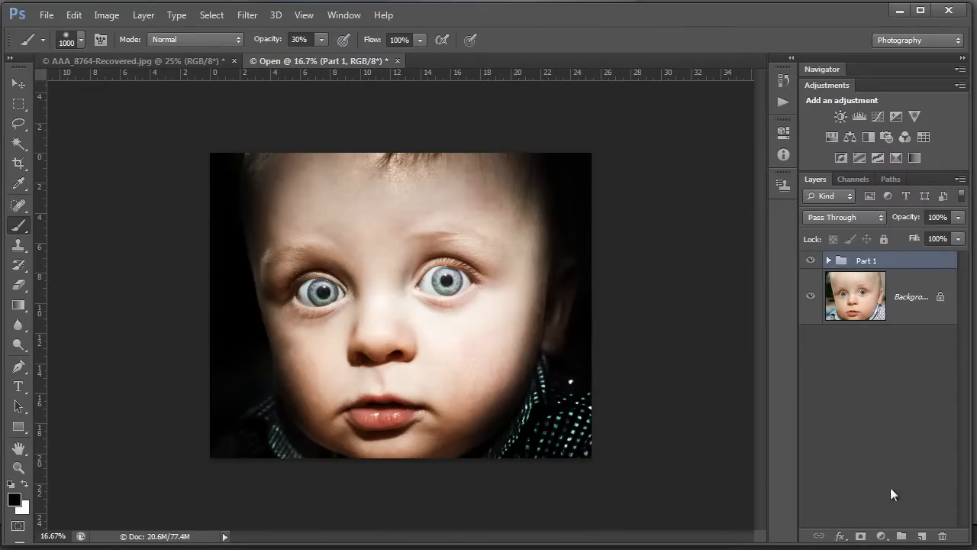
Stamp all visible layers into a new layer above the Part 1 group and set its blend mode to Multiply
key(ctrl+shift+alt+e)
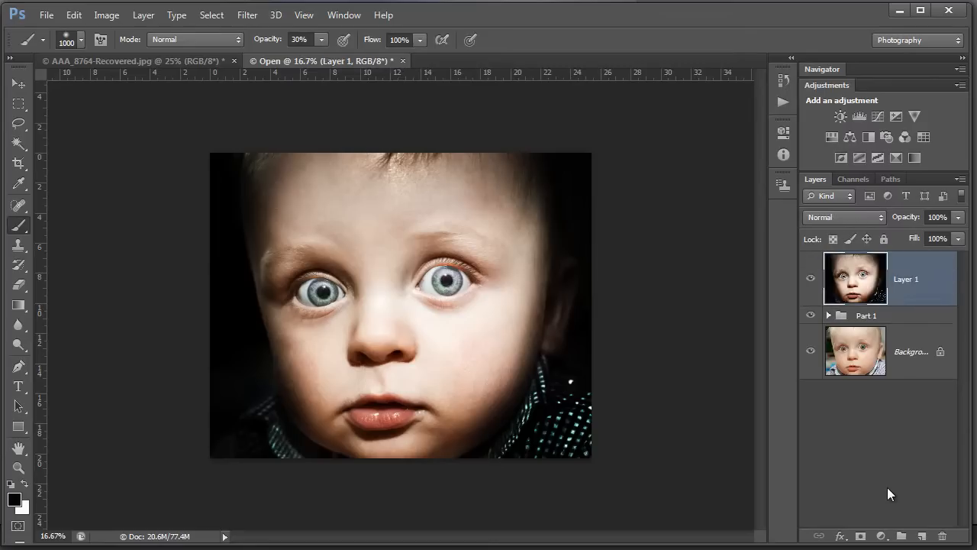
click(880, 219)
click(831, 283)
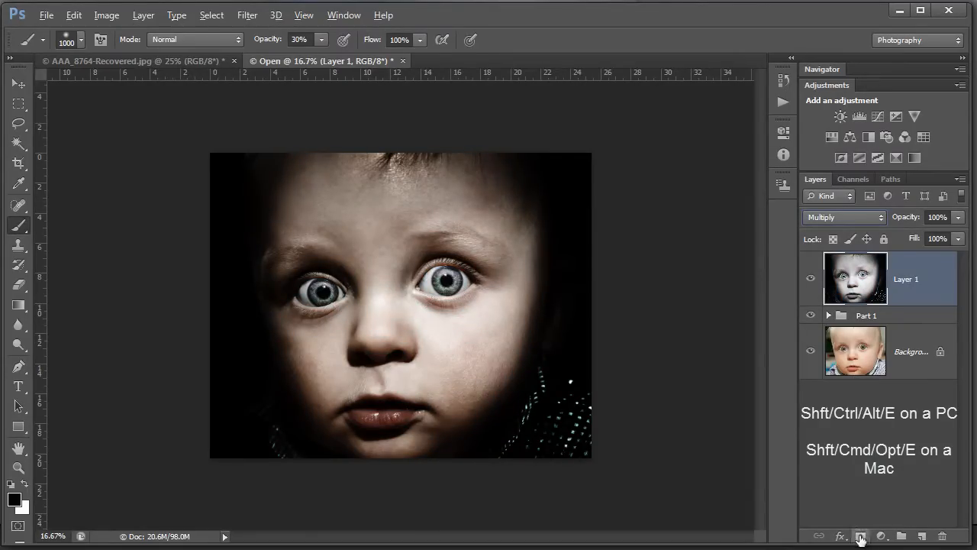
Add a black mask to the Multiply layer and paint white at 30% brush opacity over the bright cheek, nose and forehead
alt+click(860, 537)
key(x)
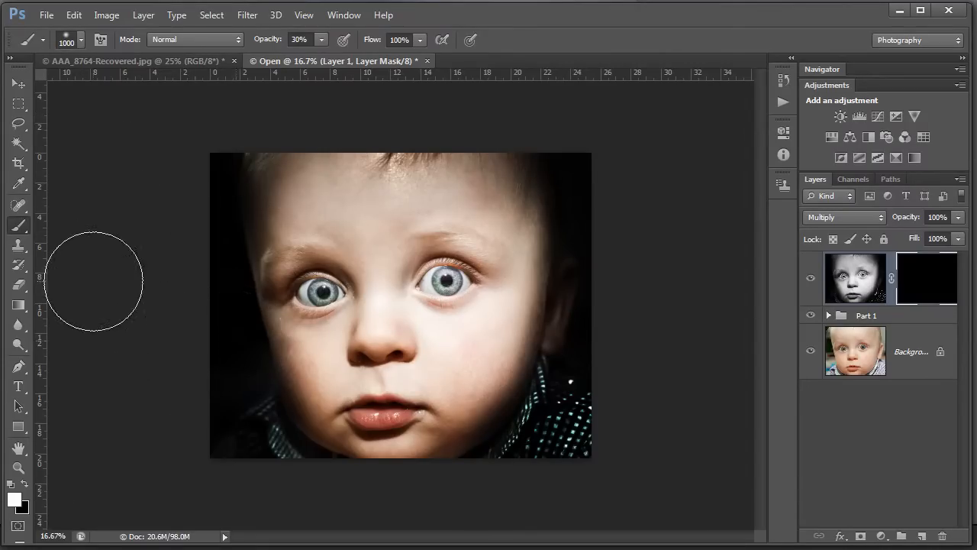
mouse_move(349, 280)
mouse_down()
mouse_move(427, 375)
mouse_move(456, 312)
mouse_move(406, 338)
mouse_move(422, 339)
mouse_move(396, 335)
mouse_move(428, 328)
mouse_move(444, 286)
mouse_move(426, 260)
mouse_move(451, 248)
mouse_move(496, 270)
mouse_move(497, 312)
mouse_move(460, 358)
mouse_move(414, 248)
mouse_move(392, 250)
mouse_move(400, 316)
mouse_move(391, 347)
mouse_move(427, 347)
mouse_move(484, 312)
mouse_move(474, 339)
mouse_move(413, 370)
mouse_move(371, 371)
mouse_move(365, 346)
mouse_move(425, 355)
mouse_move(466, 322)
mouse_move(500, 217)
mouse_move(506, 260)
mouse_move(469, 345)
mouse_move(461, 286)
mouse_move(445, 338)
mouse_move(408, 335)
mouse_move(398, 359)
mouse_move(488, 353)
mouse_move(386, 341)
mouse_move(444, 323)
mouse_move(420, 305)
mouse_up()
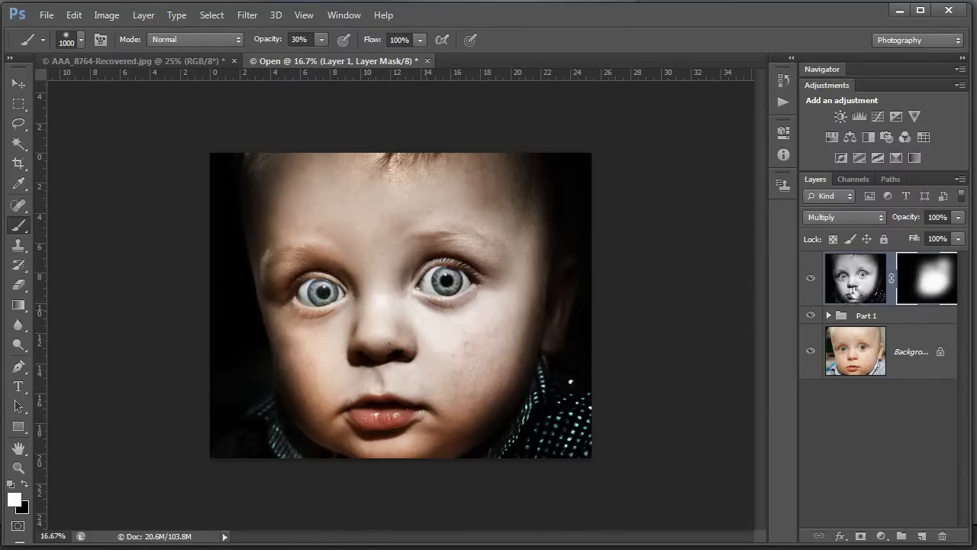
Check the Multiply layer's effect by toggling its visibility, and lower its opacity to about 55%
click(810, 284)
click(810, 284)
click(958, 217)
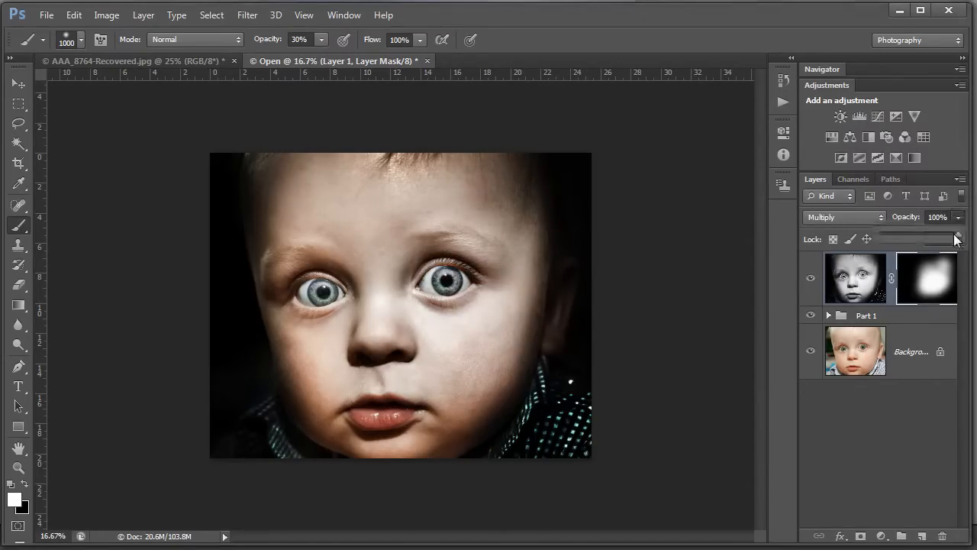
drag(869, 239, 917, 239)
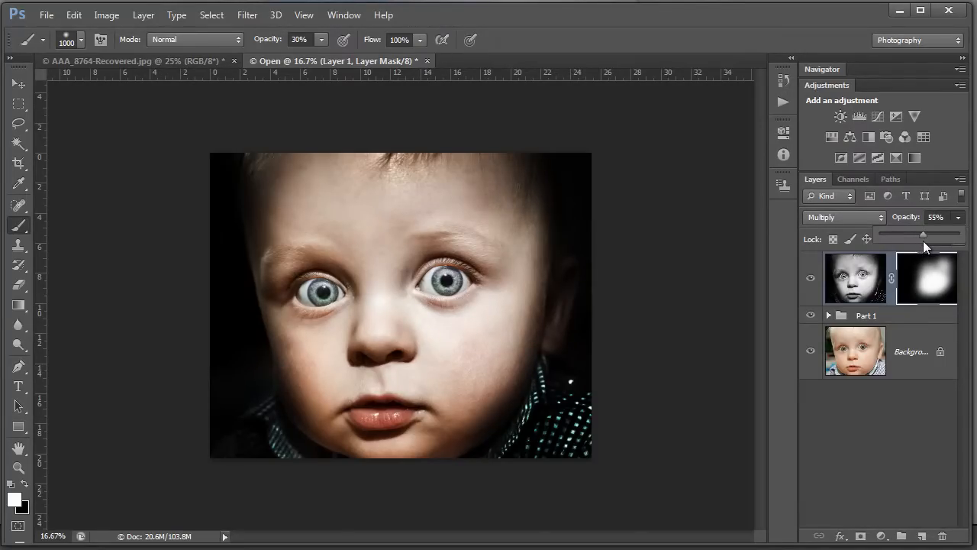
drag(923, 241, 924, 240)
Stamp all visible layers into another new layer on top and set its blend mode to Hard Light
key(x)
key(ctrl+shift+alt+e)
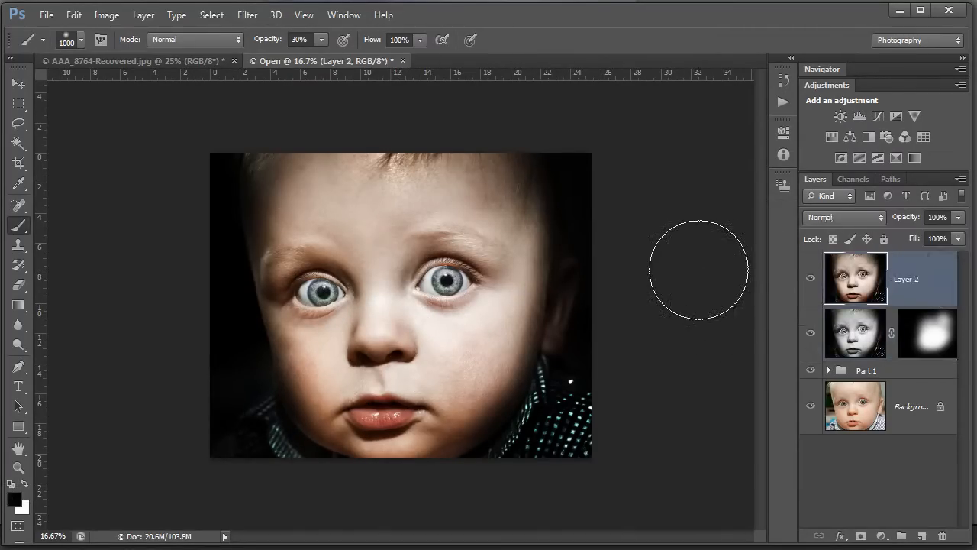
click(879, 214)
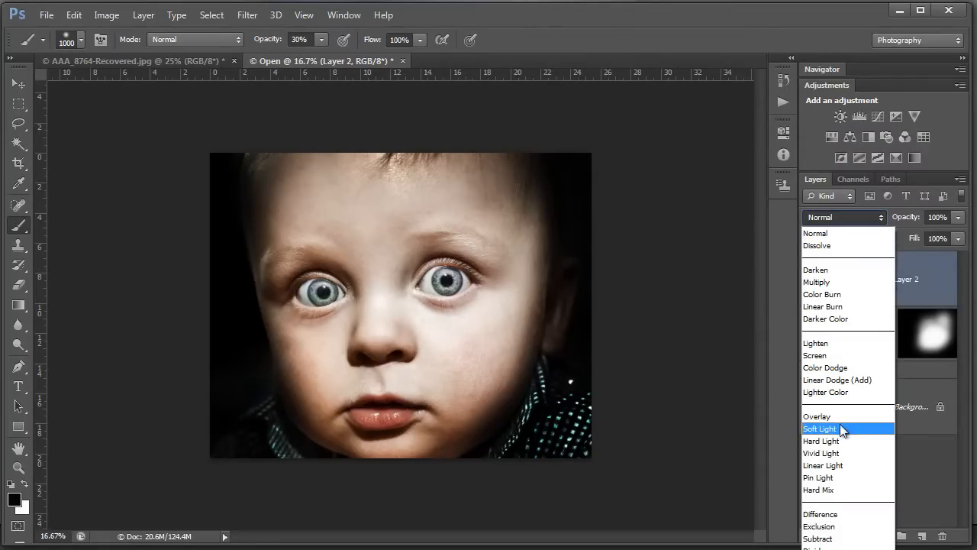
click(828, 440)
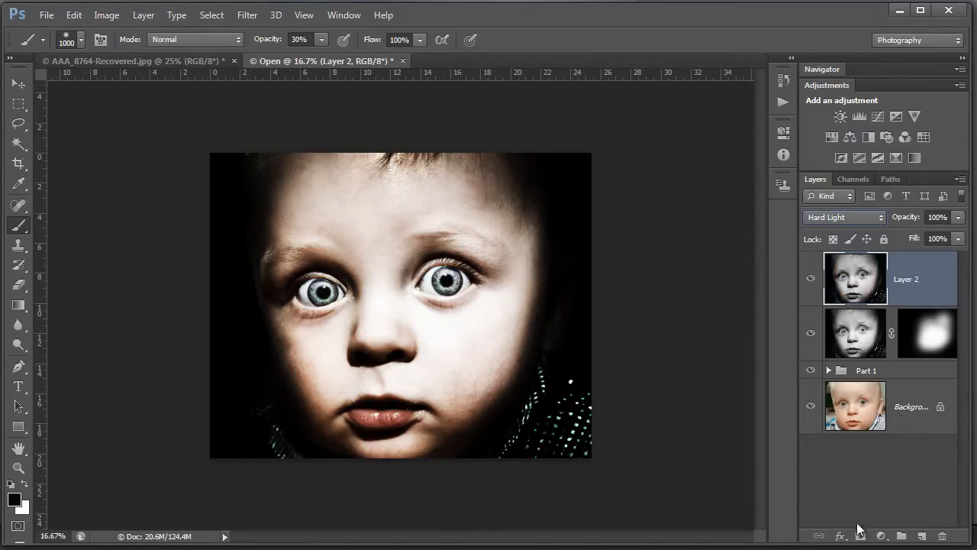
Add a black mask to the Hard Light layer and paint white at 30% brush opacity over the eyes, nose and mouth
alt+click(859, 539)
key(x)
mouse_move(382, 364)
mouse_down()
mouse_move(353, 375)
mouse_move(370, 373)
mouse_move(321, 343)
mouse_move(309, 306)
mouse_move(294, 294)
mouse_up()
drag(406, 272, 469, 251)
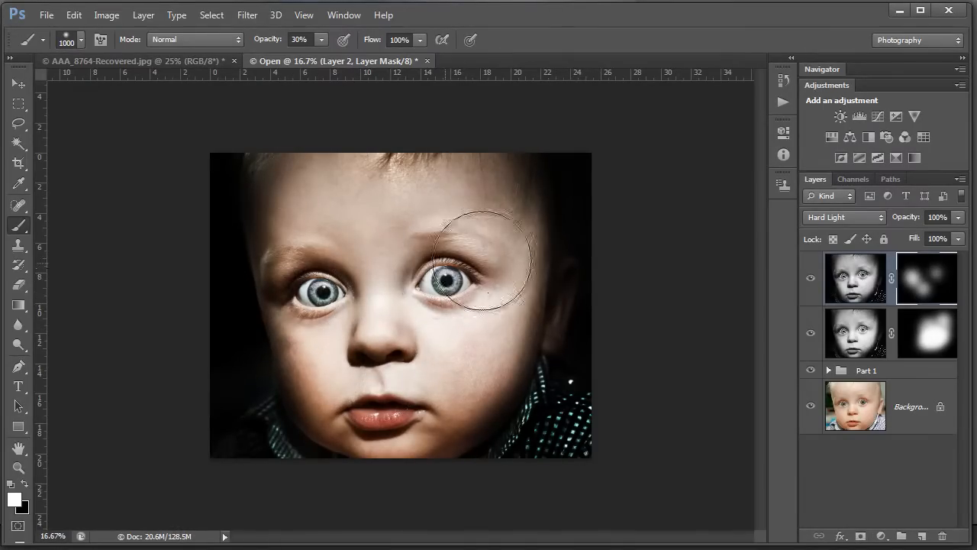
mouse_move(382, 443)
mouse_down()
mouse_move(410, 427)
mouse_move(386, 424)
mouse_up()
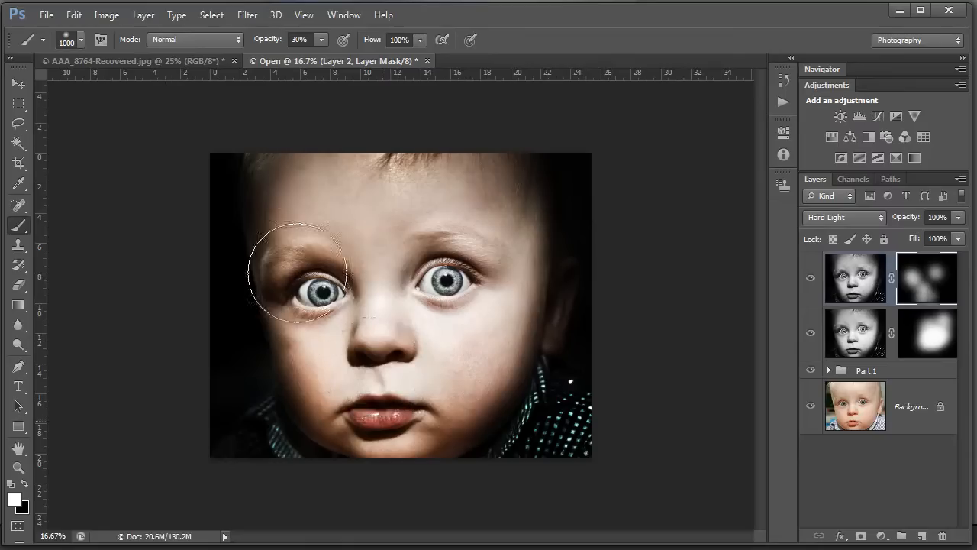
click(445, 279)
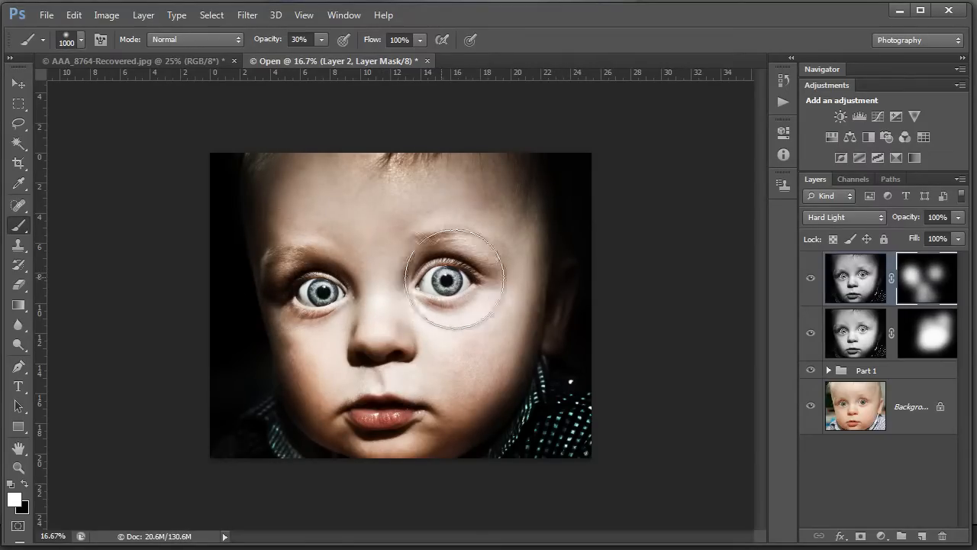
click(475, 274)
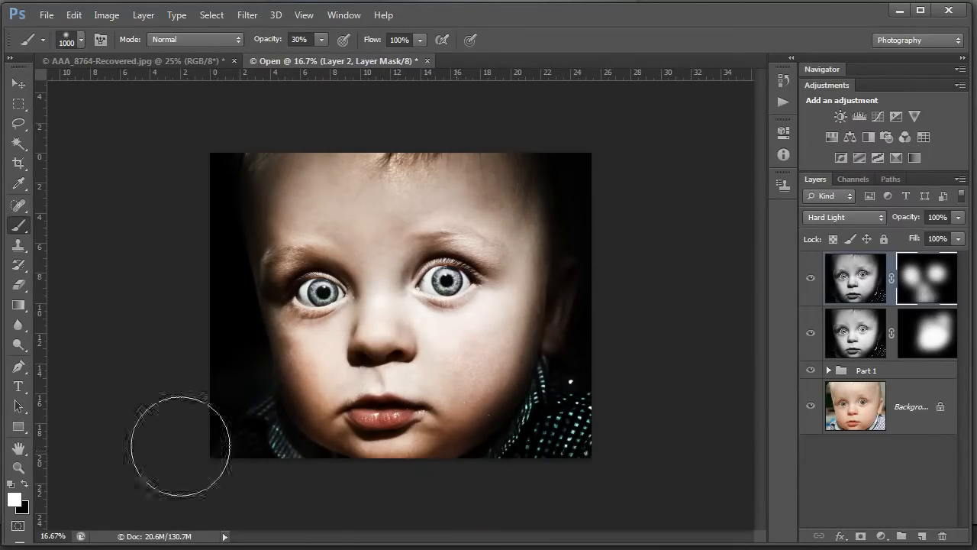
Paint white on the Hard Light layer's mask over the clothing in both lower corners of the portrait at 30% brush opacity
click(265, 432)
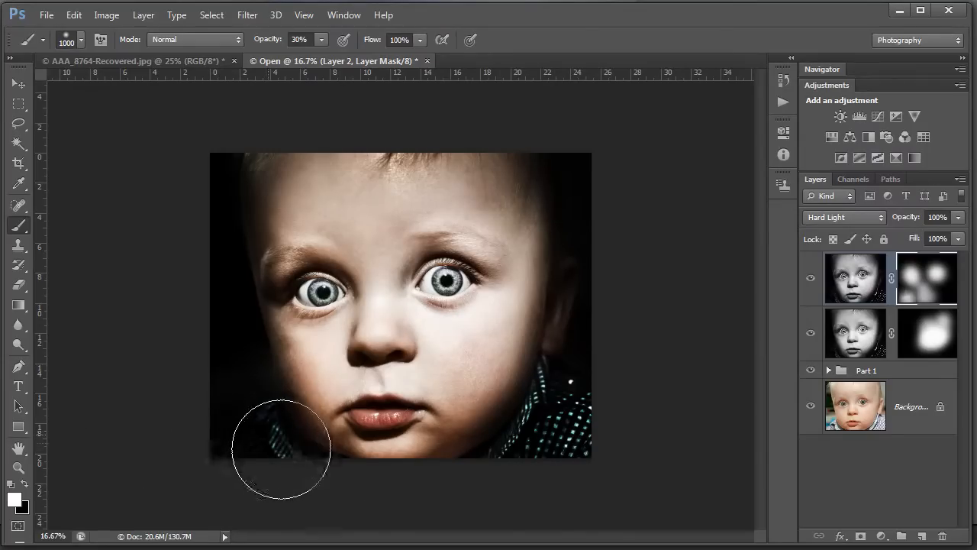
click(553, 425)
mouse_move(552, 424)
mouse_down()
mouse_move(580, 409)
mouse_move(592, 428)
mouse_up()
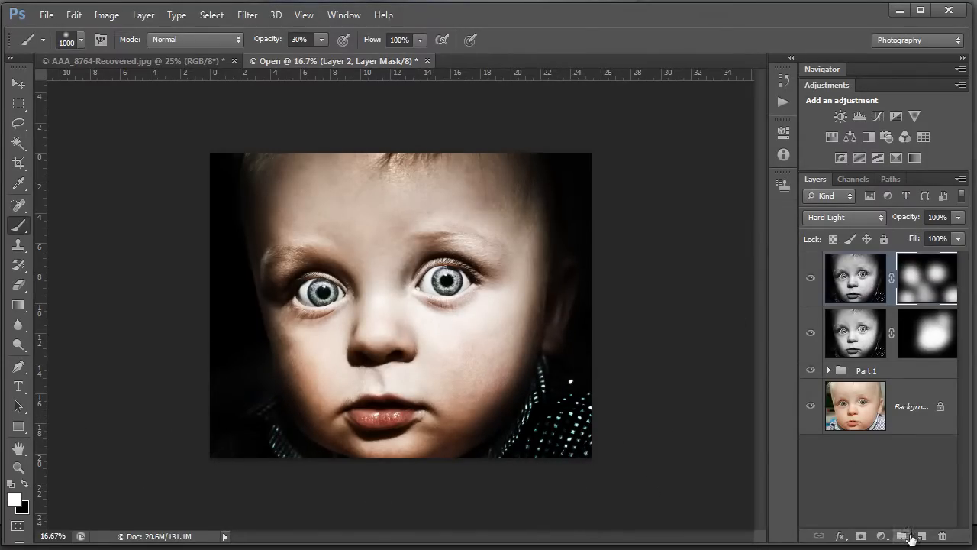
Add an empty layer on top, set its blend mode to Multiply and make black the foreground colour
click(921, 535)
key(x)
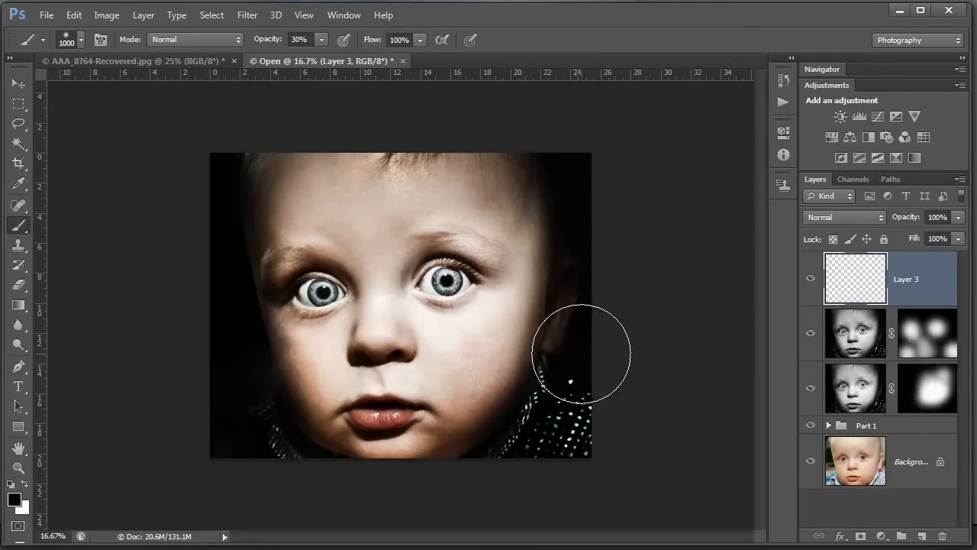
click(879, 217)
click(862, 282)
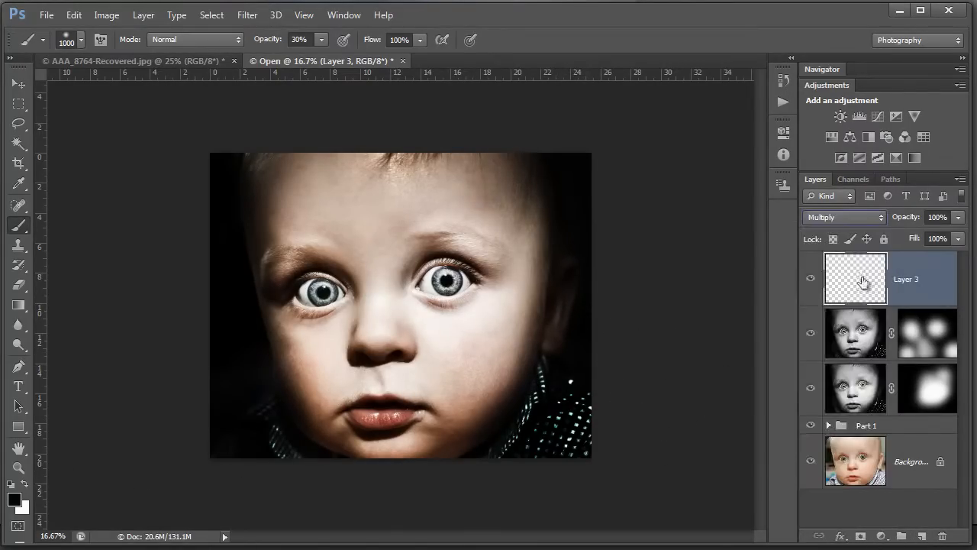
Paint black on the empty Multiply layer over the shirt in both lower corners, raising the brush opacity to 100%
mouse_move(585, 407)
mouse_down()
mouse_move(552, 440)
mouse_move(588, 401)
mouse_move(510, 468)
mouse_move(544, 446)
mouse_move(608, 333)
mouse_up()
key(0)
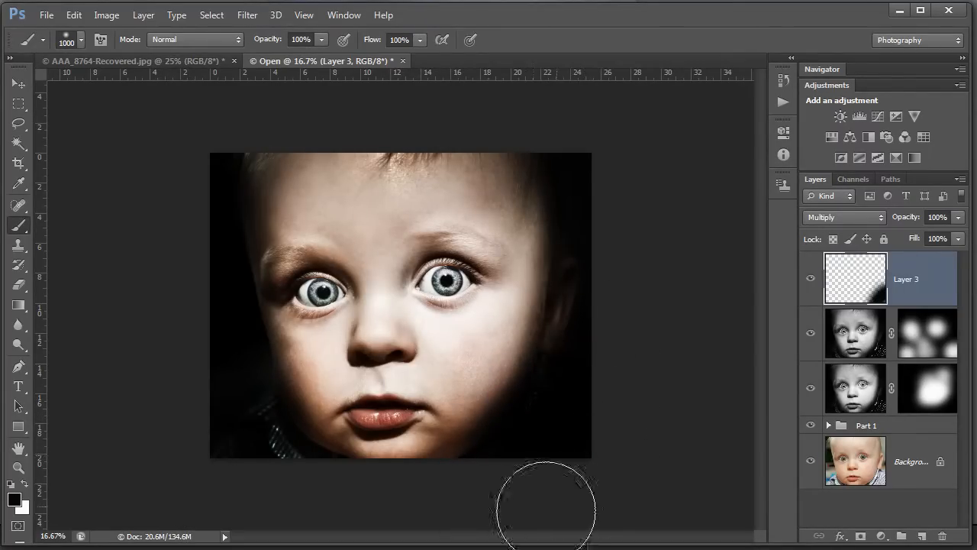
drag(297, 485, 183, 436)
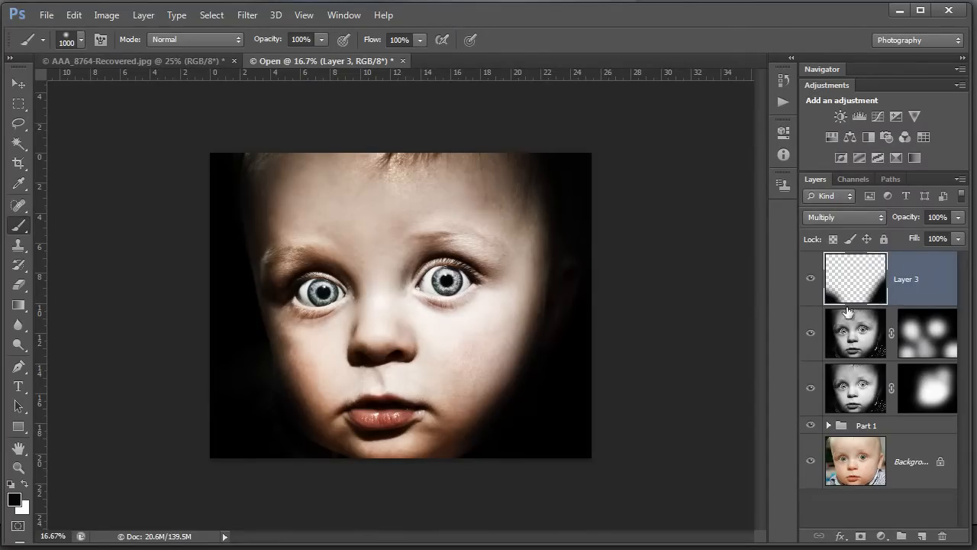
Check the masked Hard Light layer's effect by toggling its visibility
click(811, 337)
click(811, 337)
click(810, 336)
click(811, 337)
Paint black on the Hard Light layer's mask beside the nose and under the brighter eye with a 400 px brush at 30% opacity
key(bracketleft)
key(bracketleft)
key(bracketleft)
key(bracketleft)
key(bracketleft)
key(bracketleft)
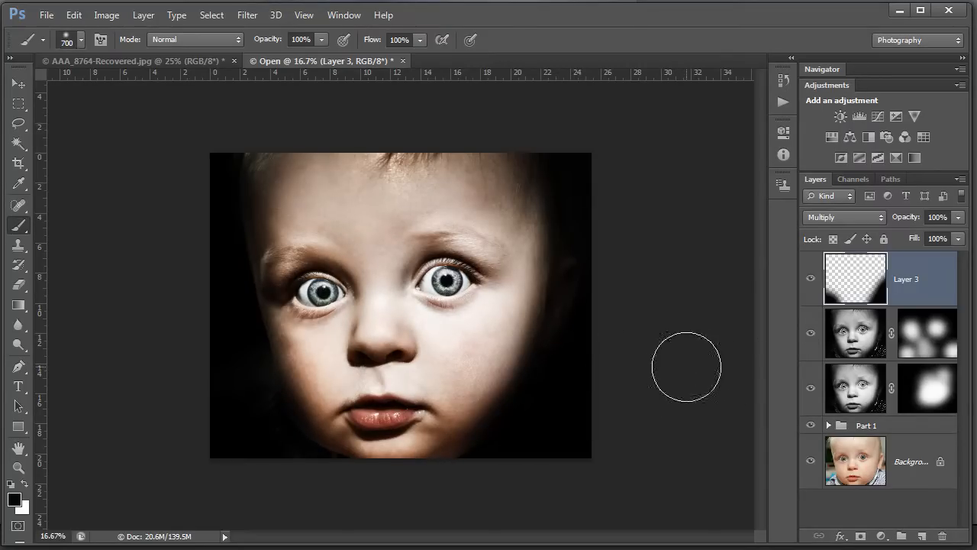
click(900, 334)
key(x)
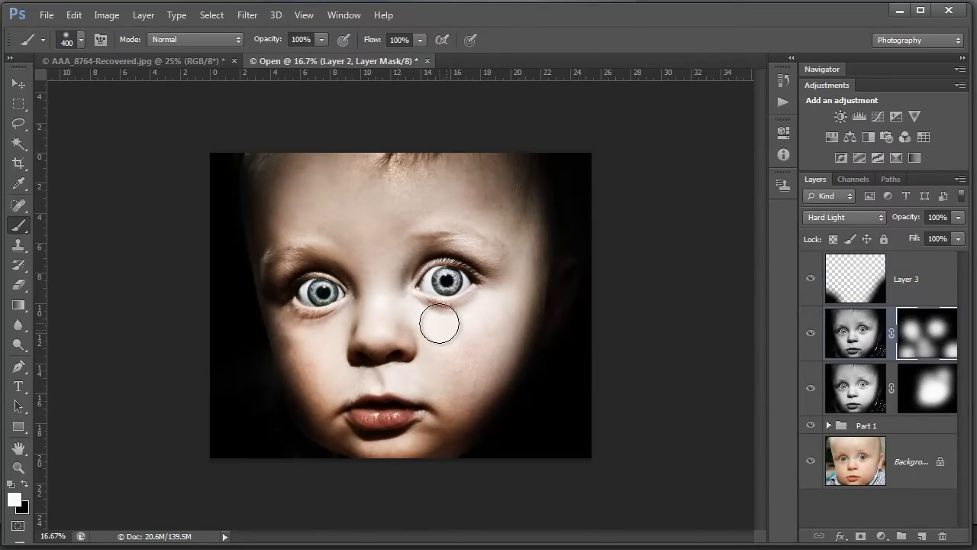
key(x)
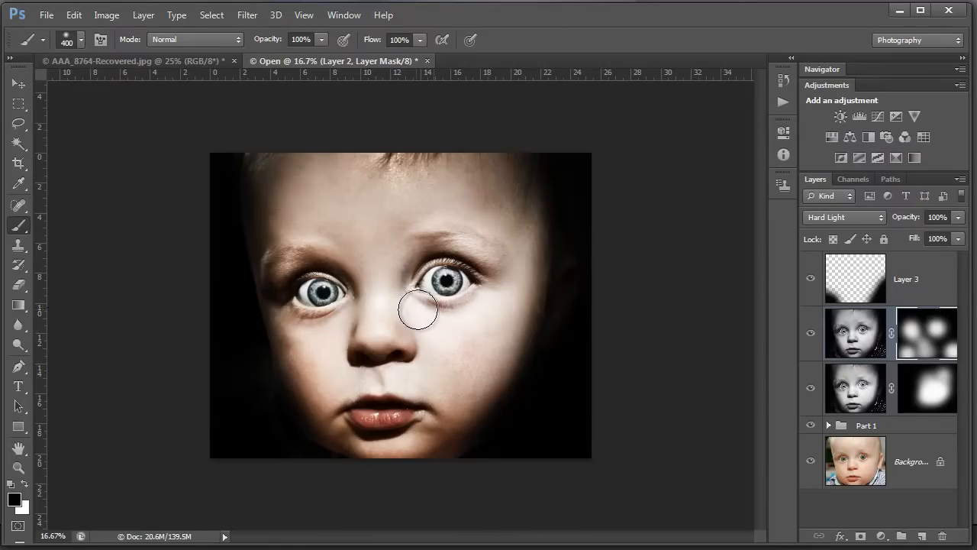
mouse_move(414, 307)
mouse_down()
mouse_move(405, 310)
mouse_move(435, 339)
mouse_up()
mouse_move(486, 321)
mouse_down()
mouse_move(447, 327)
mouse_move(392, 290)
mouse_move(377, 293)
mouse_move(433, 321)
mouse_up()
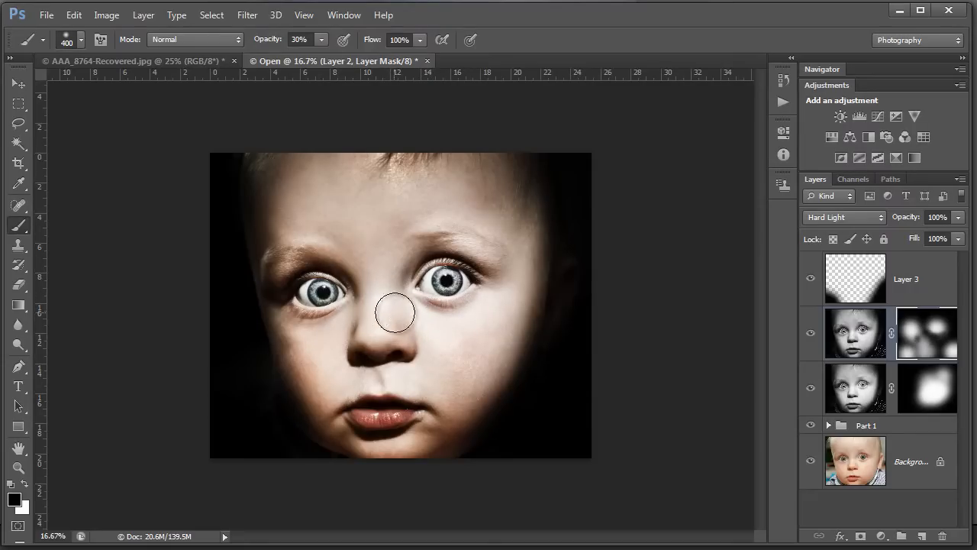
Stamp all visible layers into a new layer above Layer 3 and apply a High Pass filter with a 2.9 pixel radius
click(950, 287)
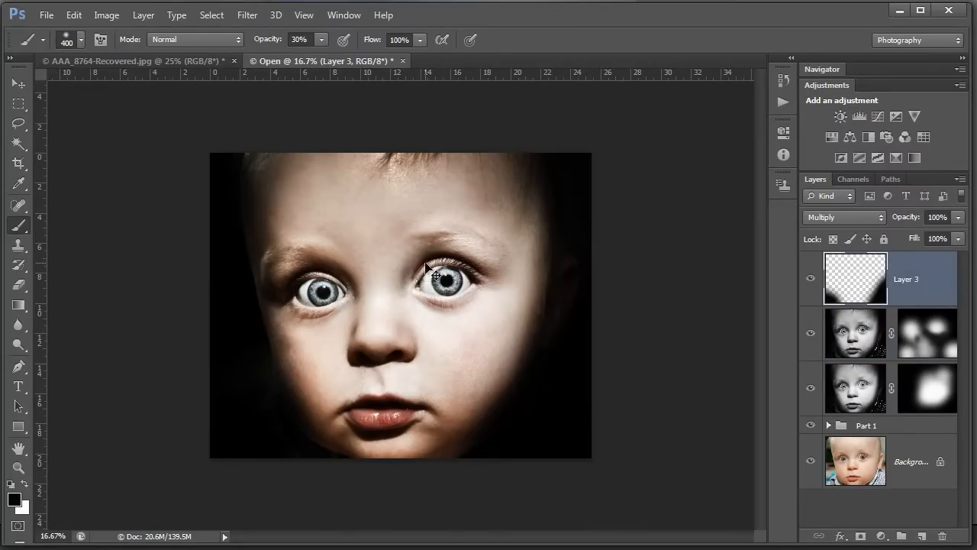
scroll(428, 267, up, 3)
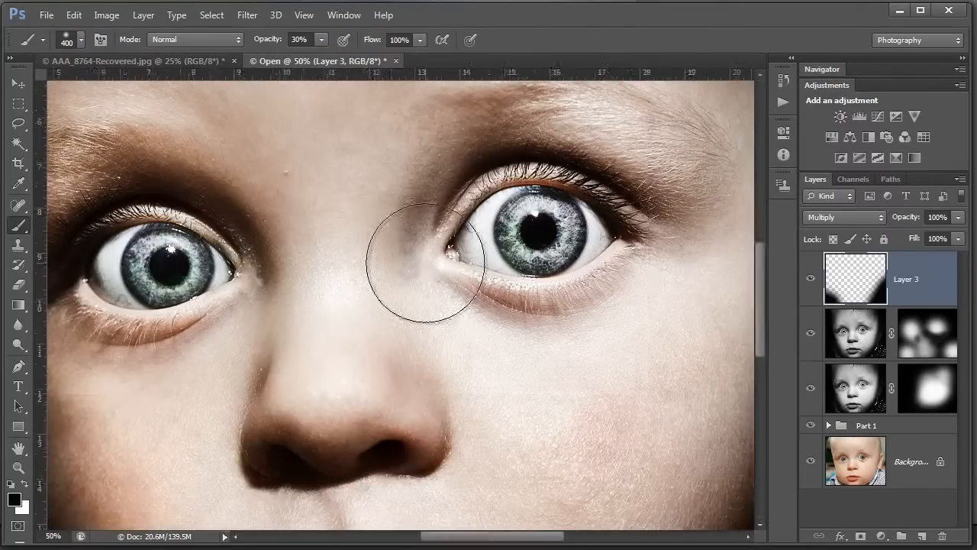
mouse_move(392, 261)
mouse_down()
mouse_move(435, 304)
mouse_move(435, 321)
mouse_up()
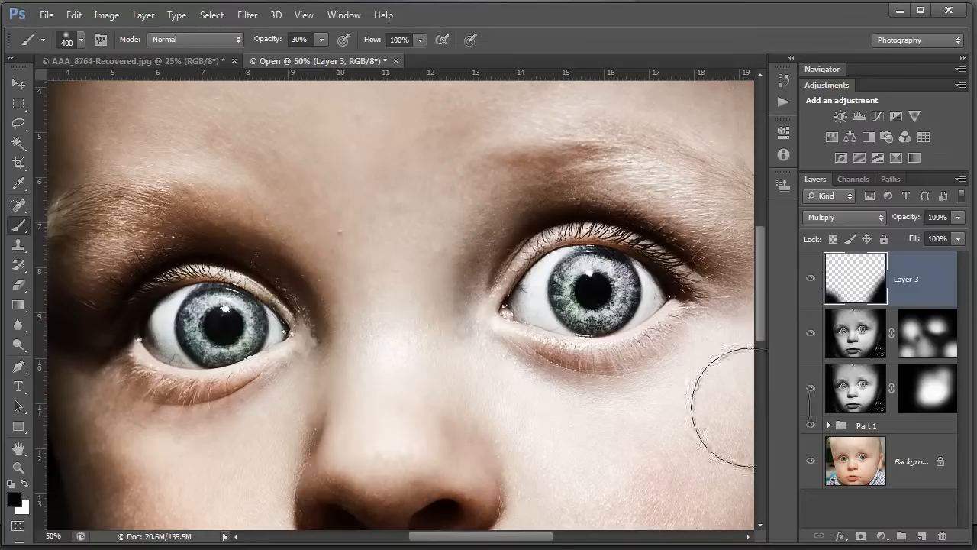
key(ctrl+shift+alt+e)
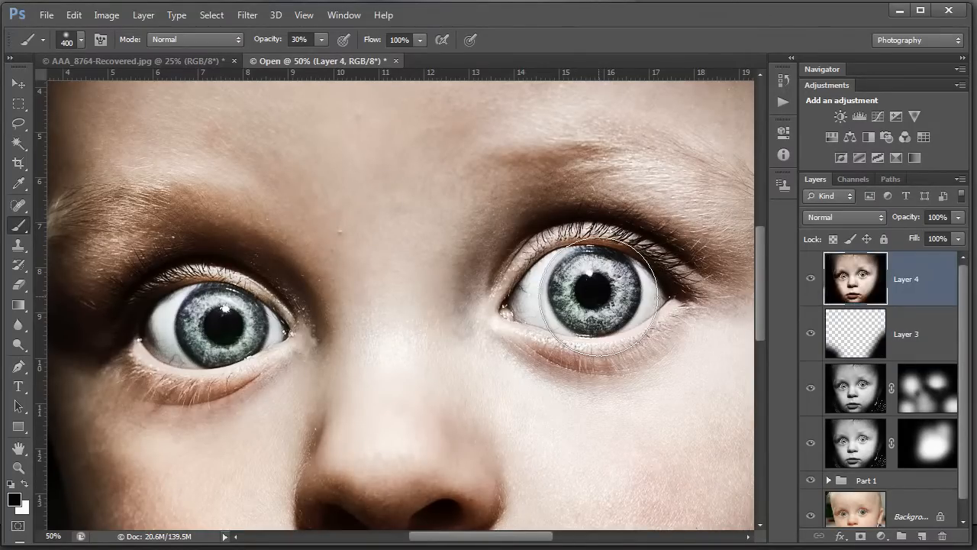
click(238, 16)
mouse_move(289, 288)
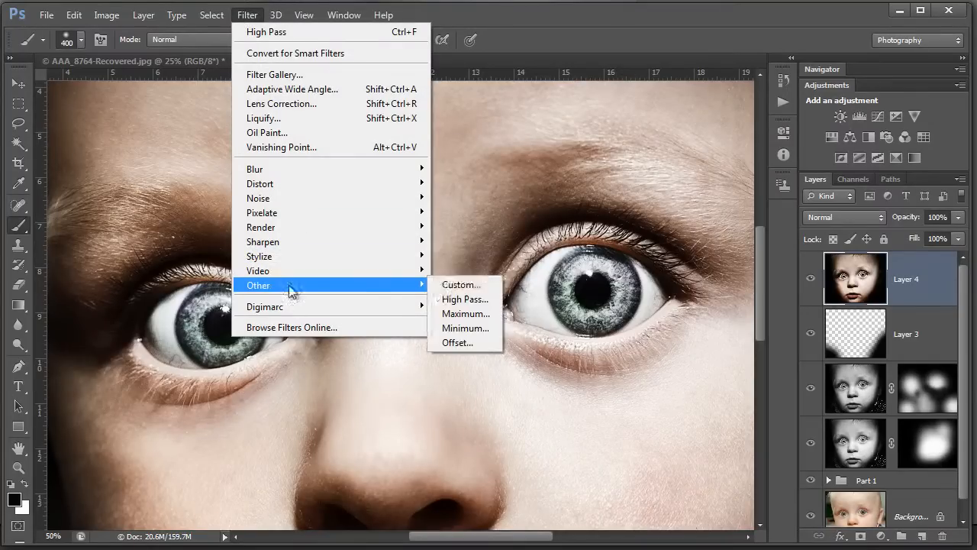
click(456, 299)
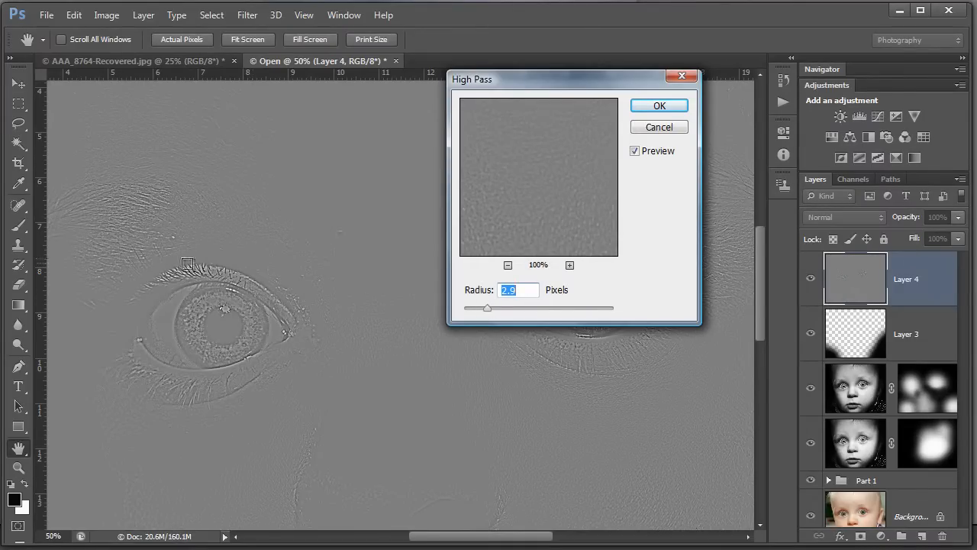
click(198, 273)
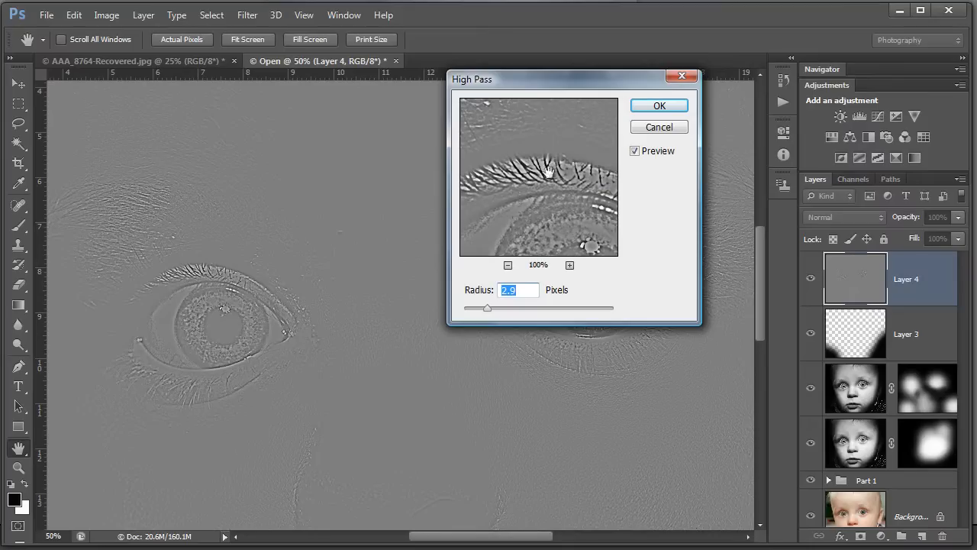
click(658, 107)
Set the High Pass layer's blend mode to Hard Light and hide it with a black mask
click(880, 218)
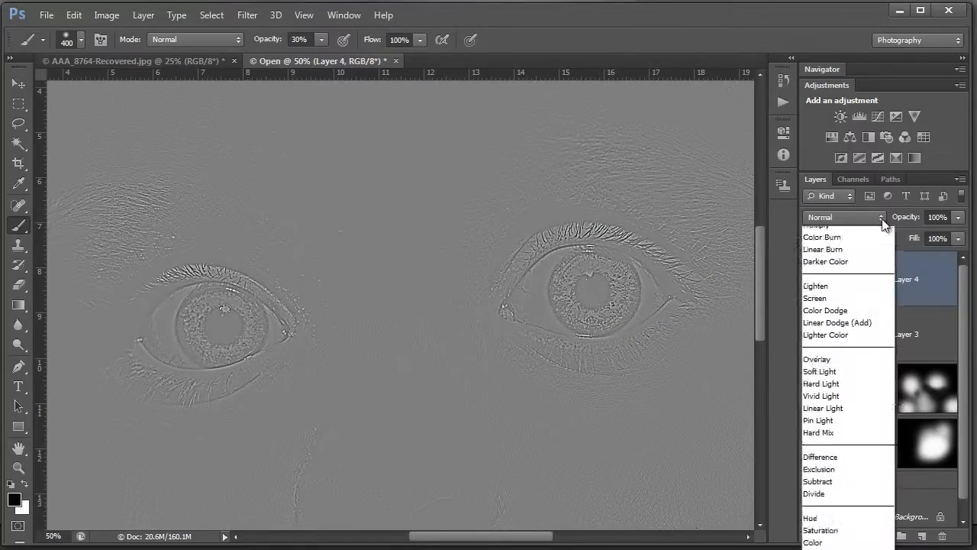
click(823, 441)
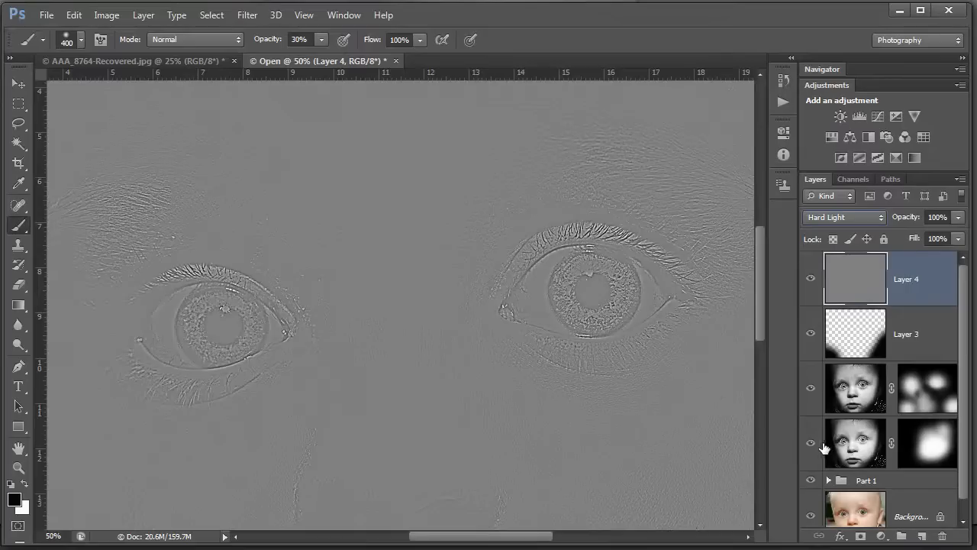
alt+click(862, 539)
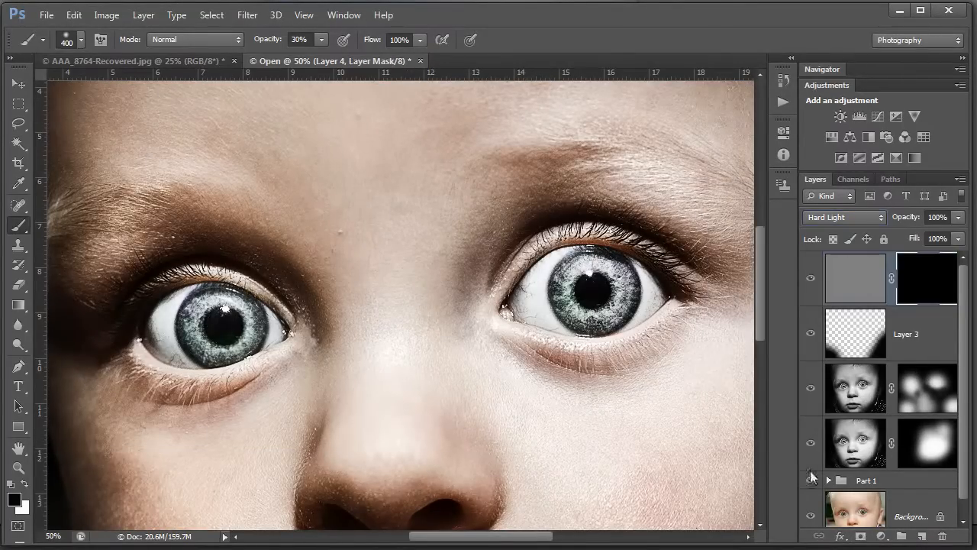
Paint white on the High Pass layer's mask around the brighter-side eye's upper and lower lashes with a 200 px brush at 30% opacity
key(bracketleft)
key(bracketleft)
key(bracketleft)
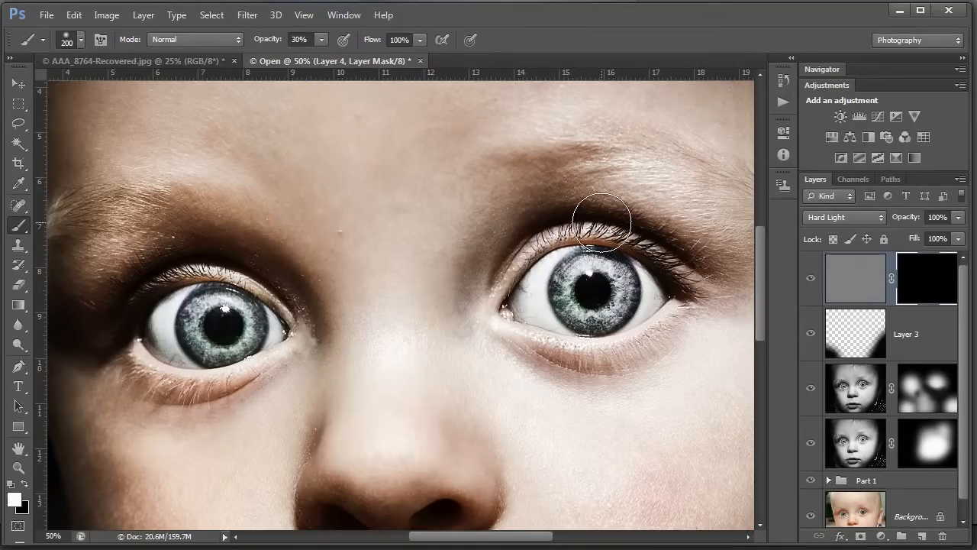
mouse_move(601, 222)
mouse_down()
mouse_move(577, 211)
mouse_move(527, 220)
mouse_move(618, 214)
mouse_move(542, 213)
mouse_move(595, 215)
mouse_move(668, 244)
mouse_move(665, 200)
mouse_move(597, 160)
mouse_move(632, 164)
mouse_move(610, 139)
mouse_move(690, 165)
mouse_move(712, 184)
mouse_move(648, 179)
mouse_move(703, 233)
mouse_move(712, 262)
mouse_move(686, 278)
mouse_up()
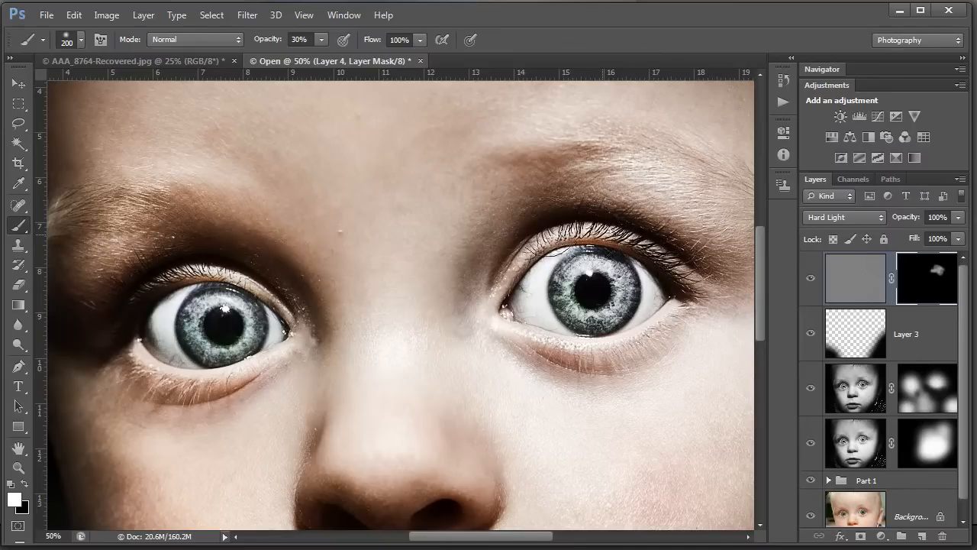
mouse_move(483, 286)
mouse_down()
mouse_move(491, 318)
mouse_move(542, 356)
mouse_move(673, 365)
mouse_move(677, 355)
mouse_move(557, 381)
mouse_up()
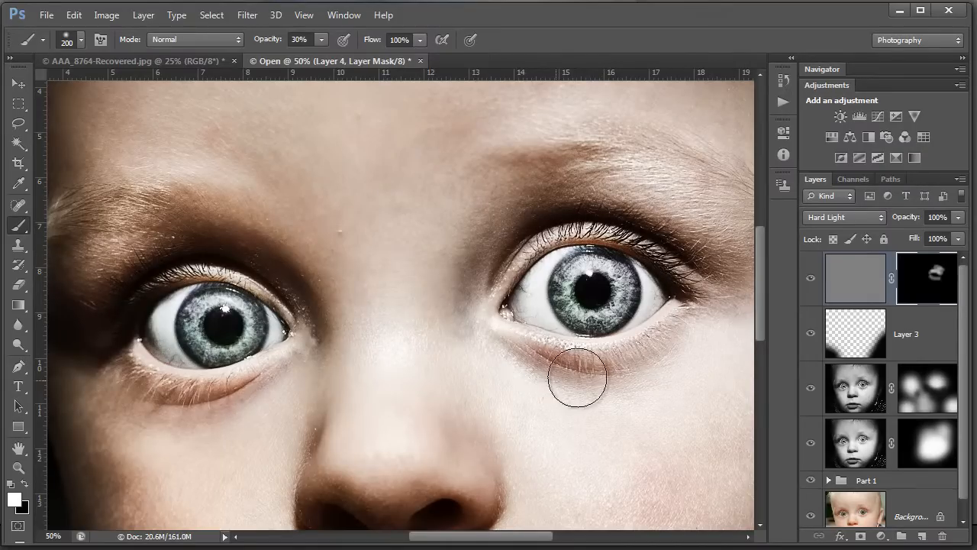
Paint white on the High Pass mask around the other eye's lashes and over both brow areas, raising the brush opacity to 70%
mouse_move(319, 305)
mouse_down()
mouse_move(185, 246)
mouse_move(42, 229)
mouse_move(124, 207)
mouse_move(144, 239)
mouse_move(237, 248)
mouse_move(192, 259)
mouse_move(272, 278)
mouse_move(115, 248)
mouse_move(85, 232)
mouse_up()
mouse_move(103, 356)
mouse_down()
mouse_move(189, 393)
mouse_move(128, 369)
mouse_move(248, 370)
mouse_move(99, 349)
mouse_move(179, 271)
mouse_move(229, 257)
mouse_move(183, 258)
mouse_move(262, 253)
mouse_up()
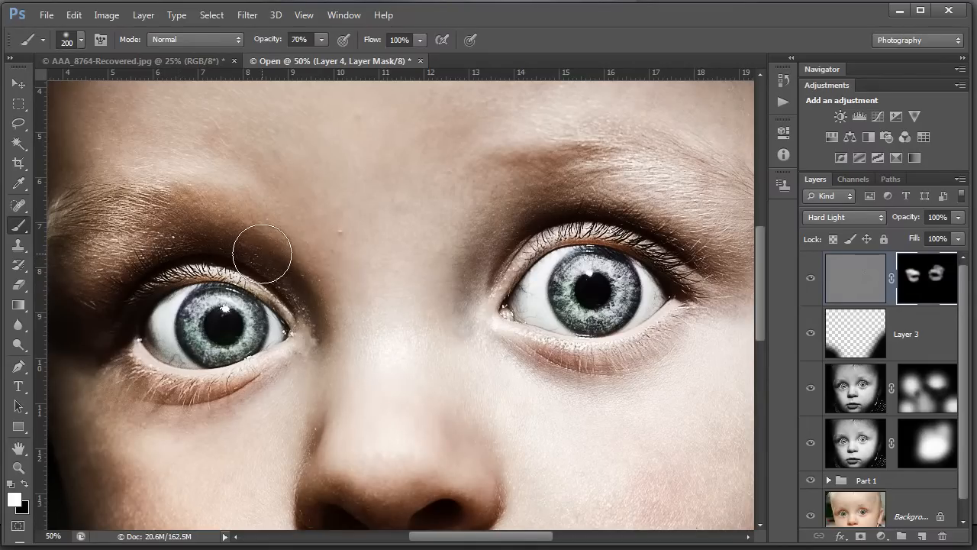
drag(138, 233, 351, 232)
mouse_move(274, 256)
mouse_down()
mouse_move(311, 243)
mouse_move(292, 251)
mouse_move(375, 247)
mouse_move(358, 255)
mouse_move(463, 307)
mouse_move(406, 373)
mouse_move(340, 361)
mouse_move(381, 396)
mouse_move(446, 387)
mouse_move(156, 409)
mouse_up()
mouse_move(381, 264)
mouse_down()
mouse_move(517, 229)
mouse_move(459, 231)
mouse_move(579, 277)
mouse_move(618, 276)
mouse_move(505, 387)
mouse_move(419, 383)
mouse_move(566, 371)
mouse_move(591, 352)
mouse_move(495, 369)
mouse_move(558, 368)
mouse_move(412, 356)
mouse_move(554, 368)
mouse_move(648, 307)
mouse_move(680, 262)
mouse_up()
mouse_move(535, 177)
mouse_down()
mouse_move(590, 184)
mouse_move(556, 203)
mouse_move(628, 203)
mouse_up()
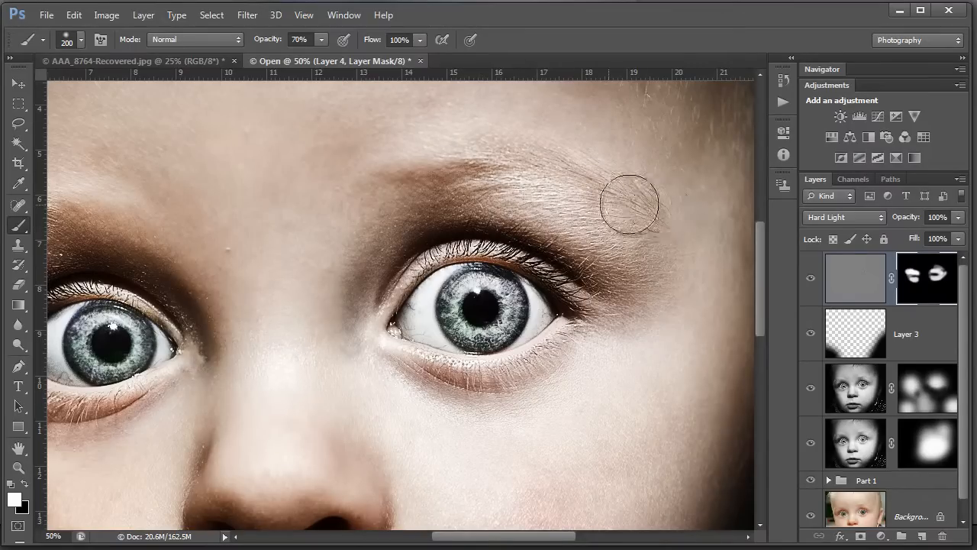
Compare the eye area with and without the High Pass sharpening by toggling that layer's visibility up close
click(811, 280)
click(811, 281)
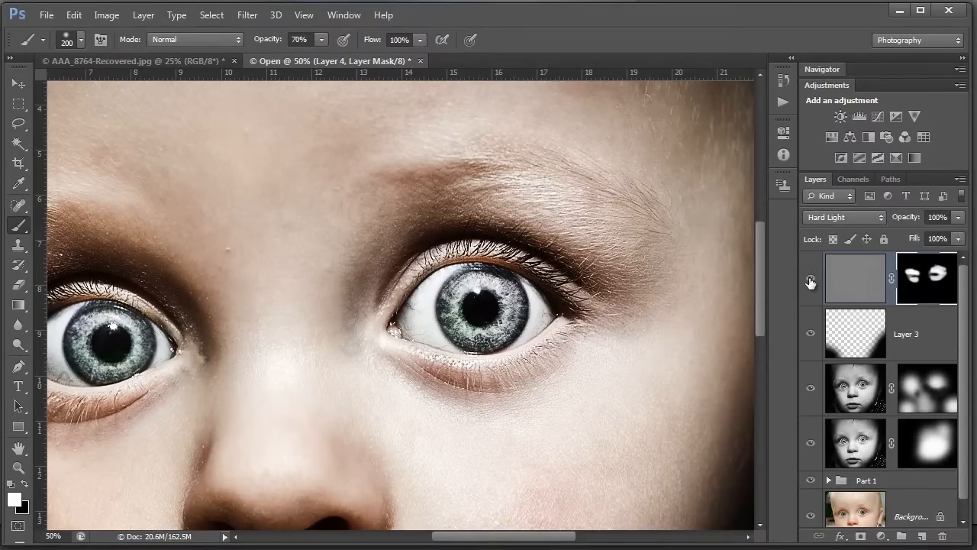
click(811, 281)
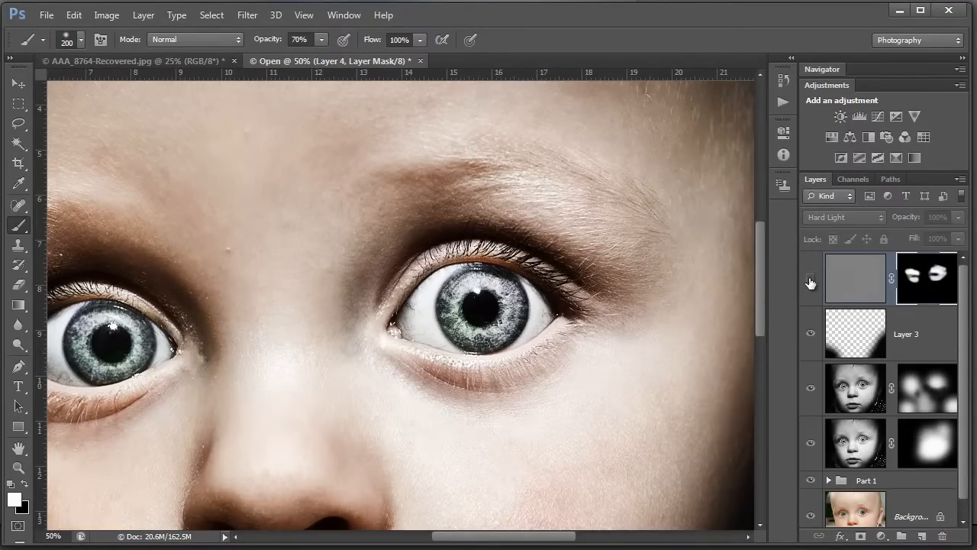
key(ctrl+plus)
drag(632, 239, 480, 283)
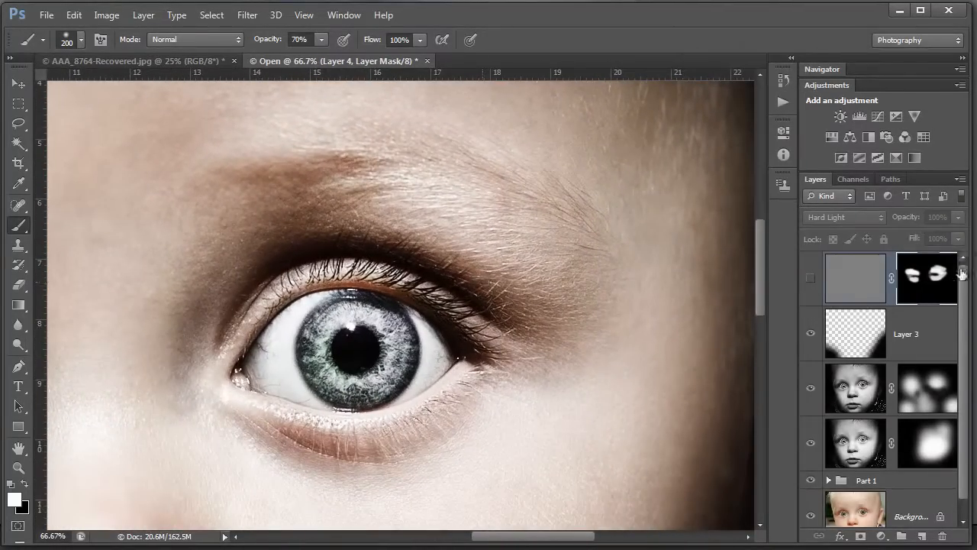
click(810, 283)
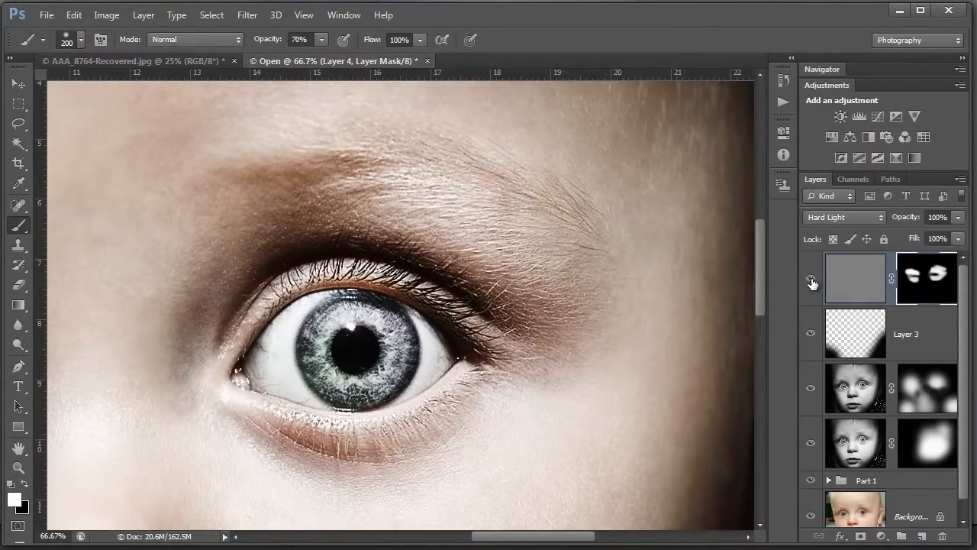
click(810, 283)
click(810, 283)
Stamp all visible layers into a new top layer, desaturate it and lower its opacity to 47%
key(ctrl+minus)
key(ctrl+minus)
key(ctrl+minus)
key(ctrl+minus)
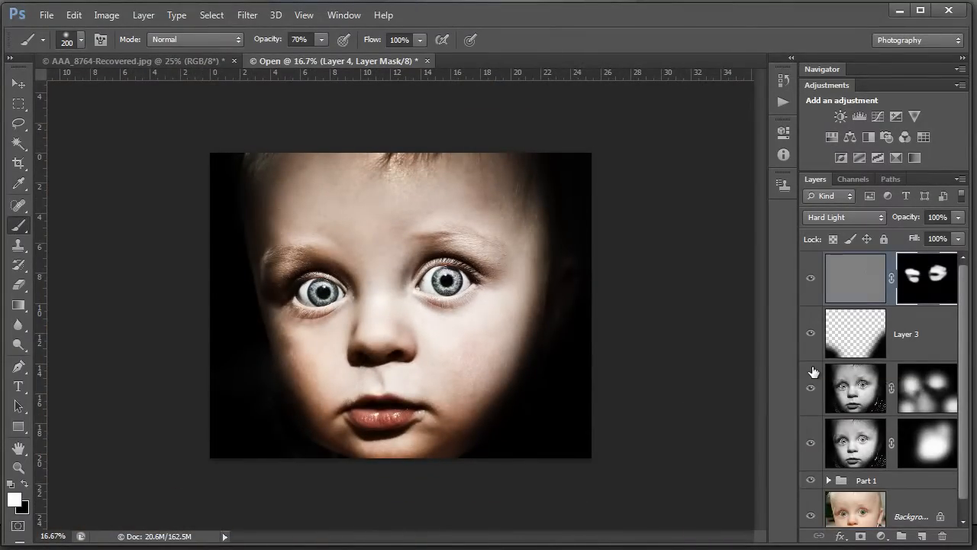
key(ctrl+shift+alt+e)
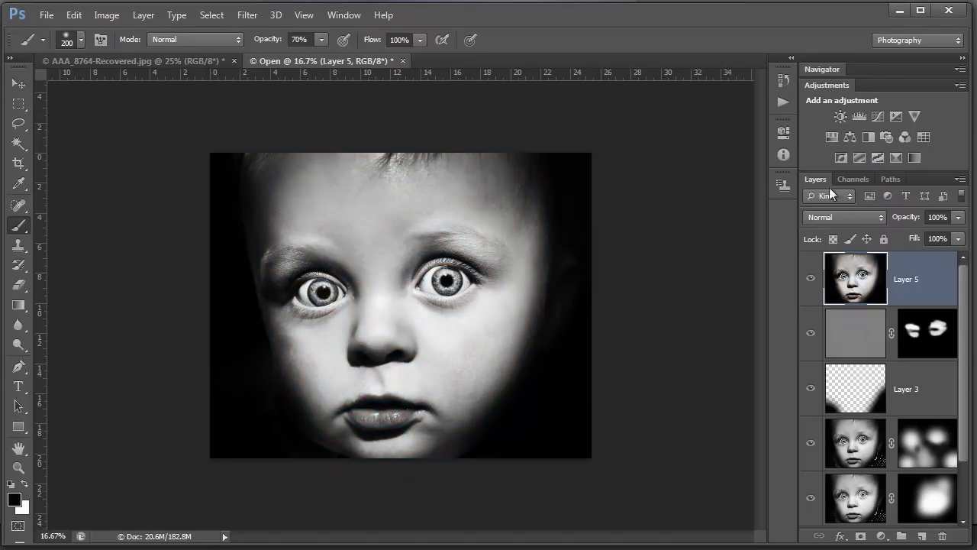
drag(957, 218, 855, 239)
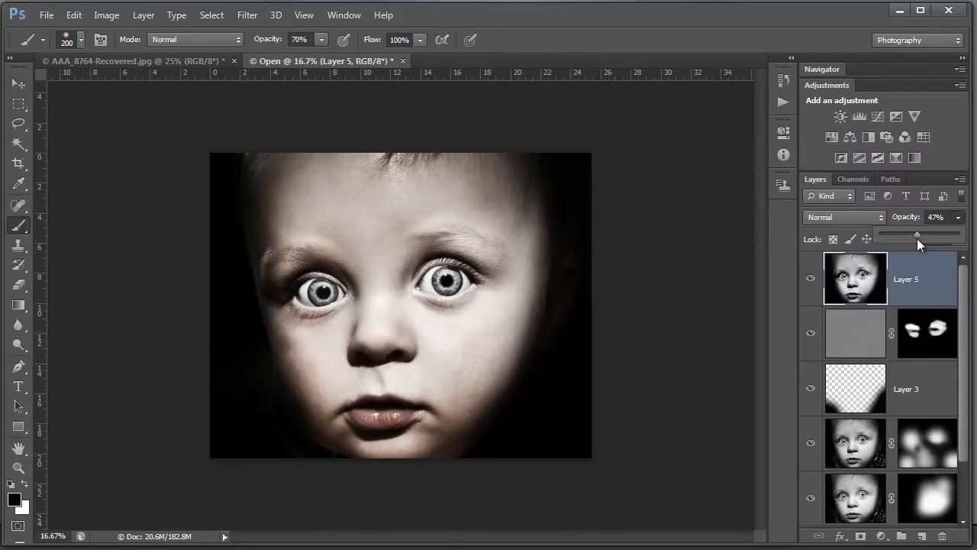
Add a white mask to the desaturated layer, paint black over both irises and the lips, and inspect the mask
click(860, 536)
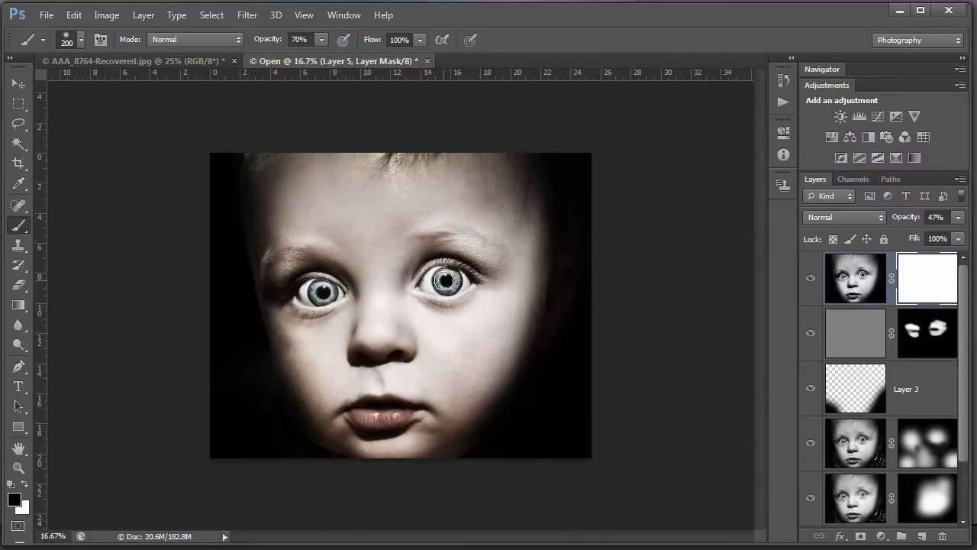
click(446, 281)
drag(375, 413, 353, 413)
click(323, 292)
alt+click(929, 293)
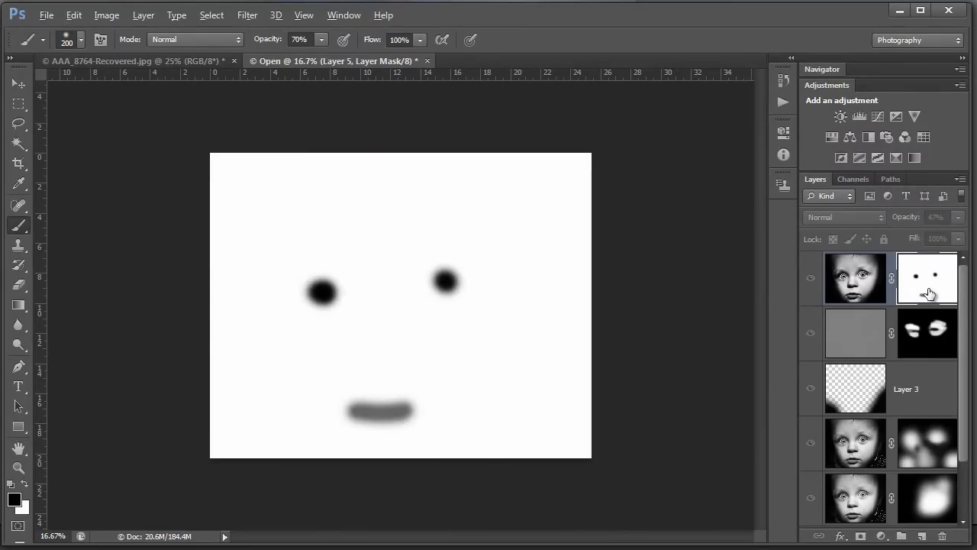
alt+click(929, 294)
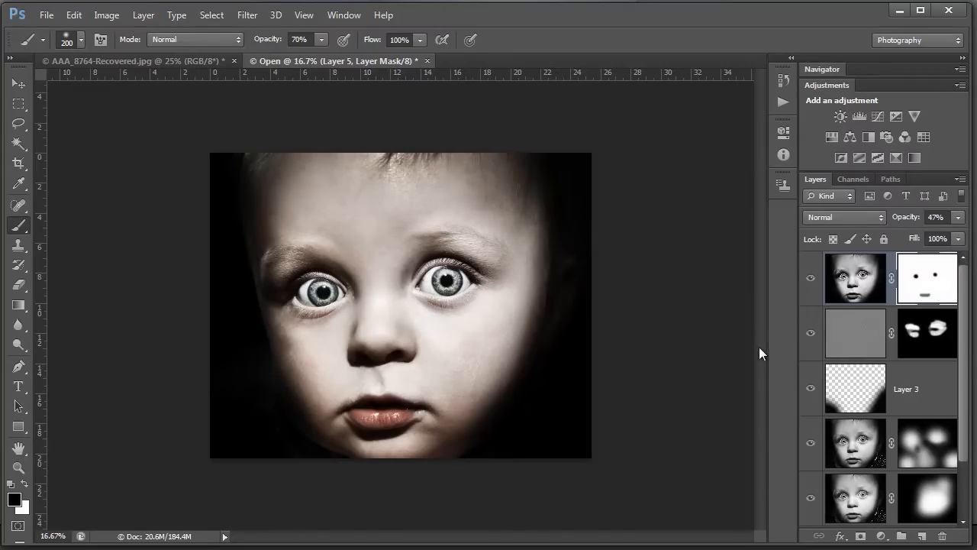
Compare the finished portrait with the original photo by repeatedly showing only the Background layer and restoring all layers
drag(964, 372, 952, 507)
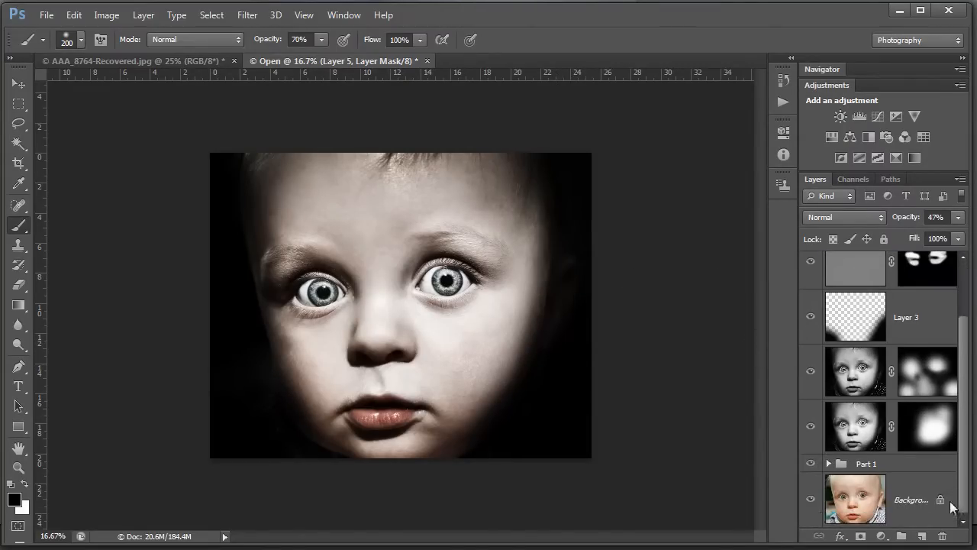
alt+click(811, 500)
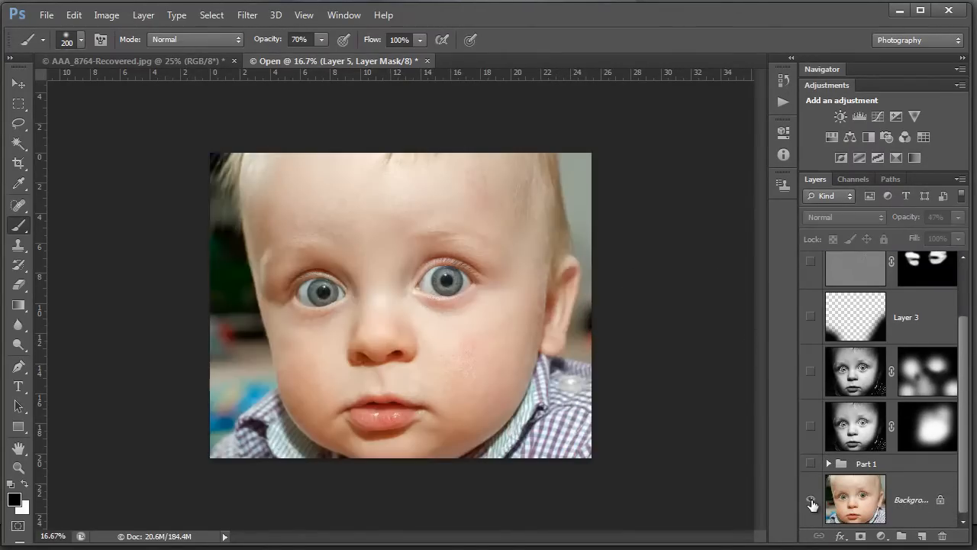
alt+click(810, 500)
alt+click(810, 499)
alt+click(811, 500)
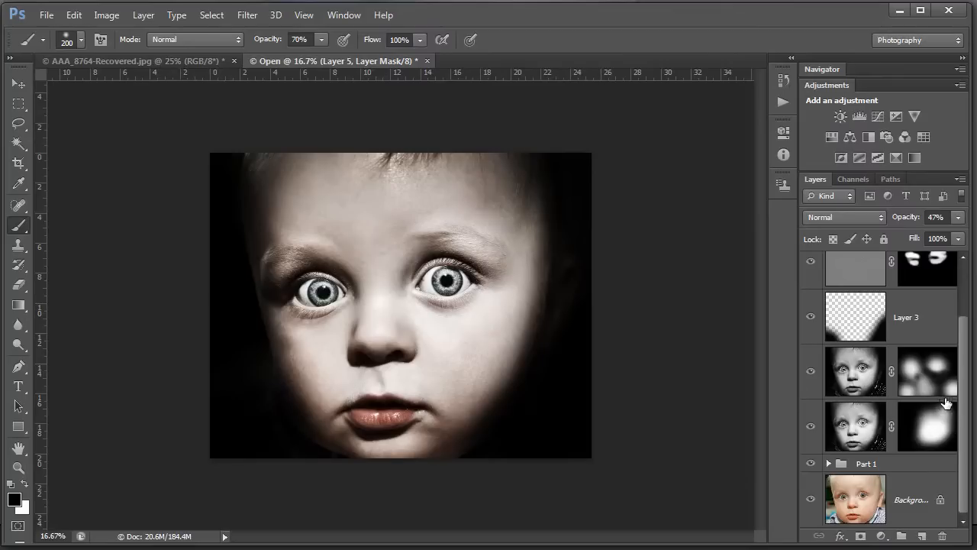
drag(961, 404, 974, 340)
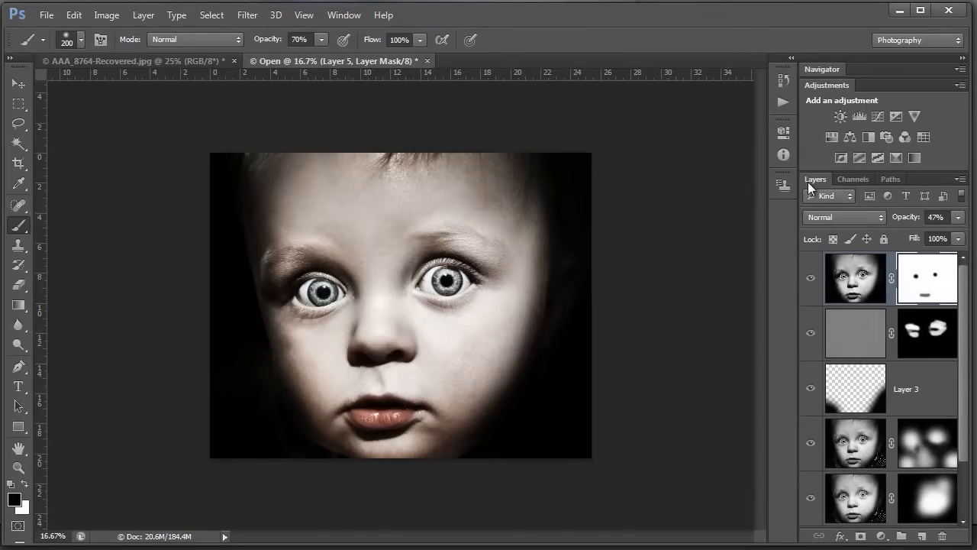
Filter the layer list by the Hard Light blend mode and widen the layer list enough to read the layer names
click(849, 196)
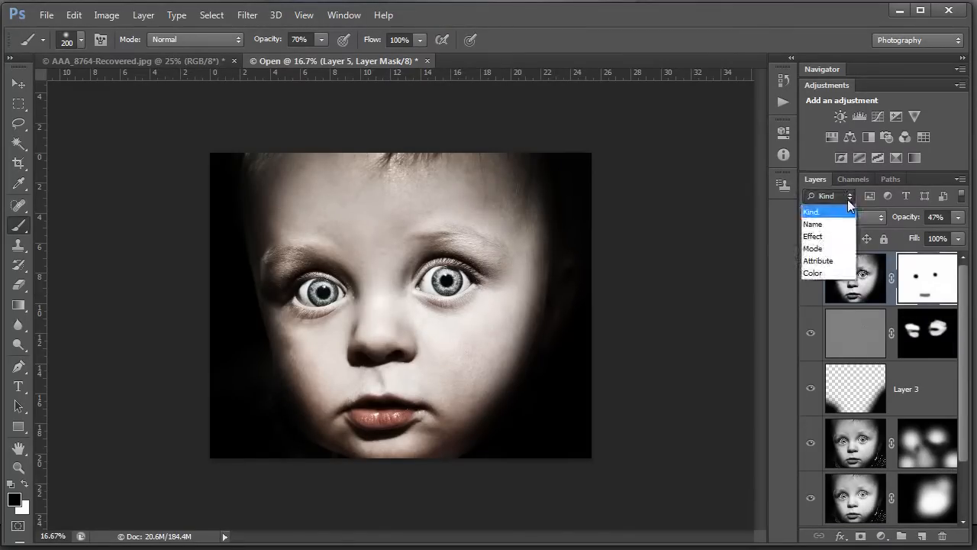
click(838, 247)
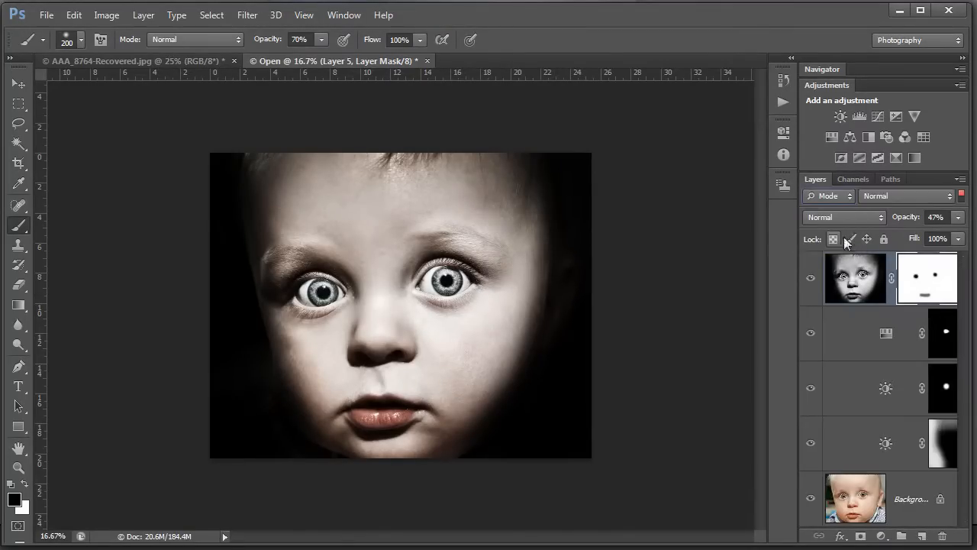
click(950, 197)
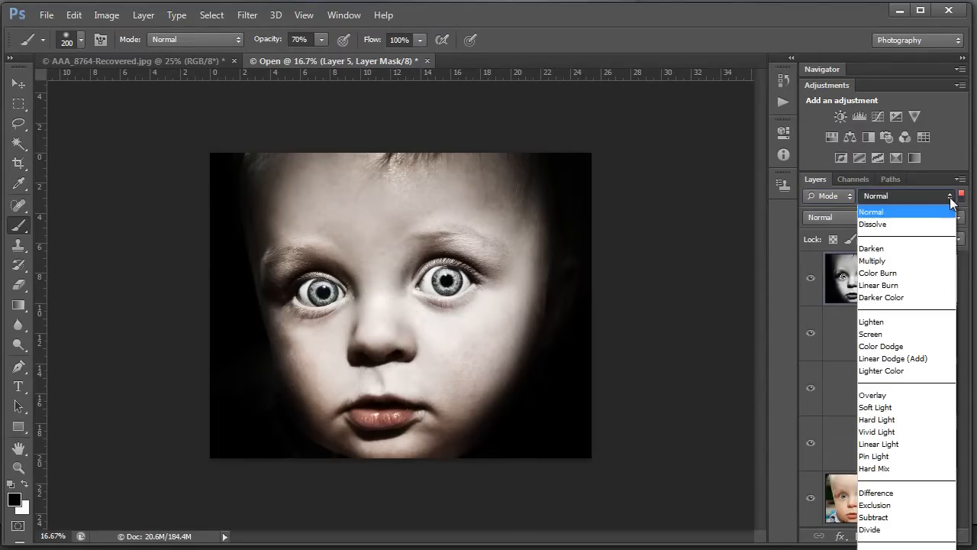
click(886, 420)
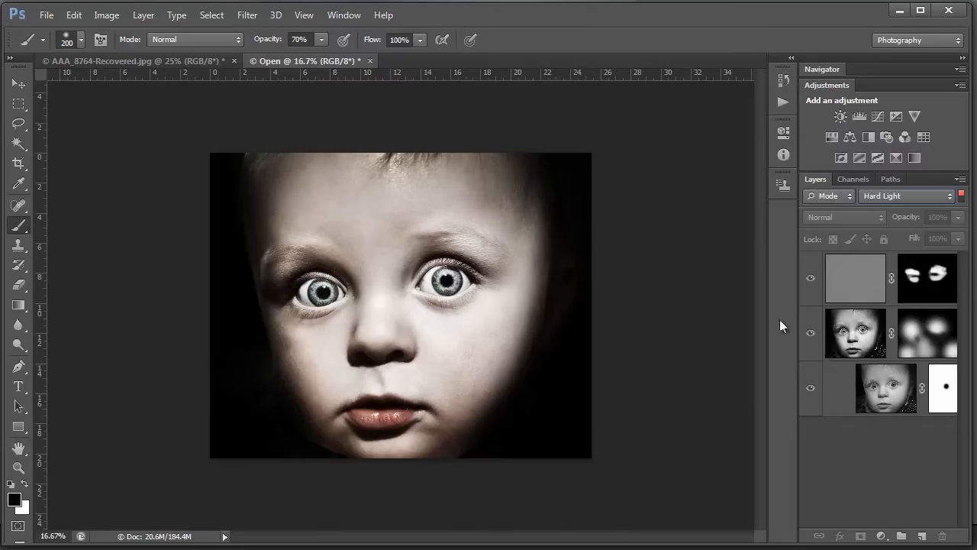
drag(761, 300, 734, 299)
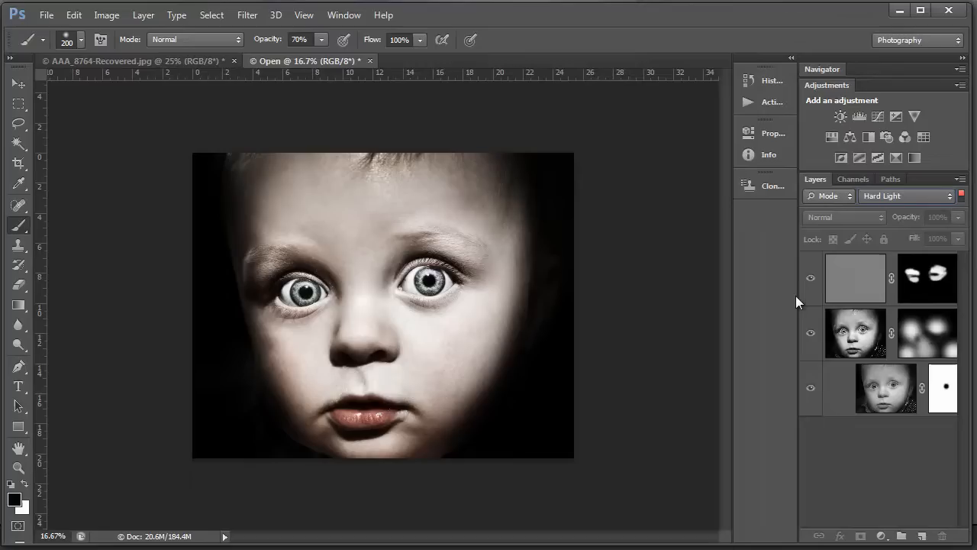
drag(798, 300, 729, 300)
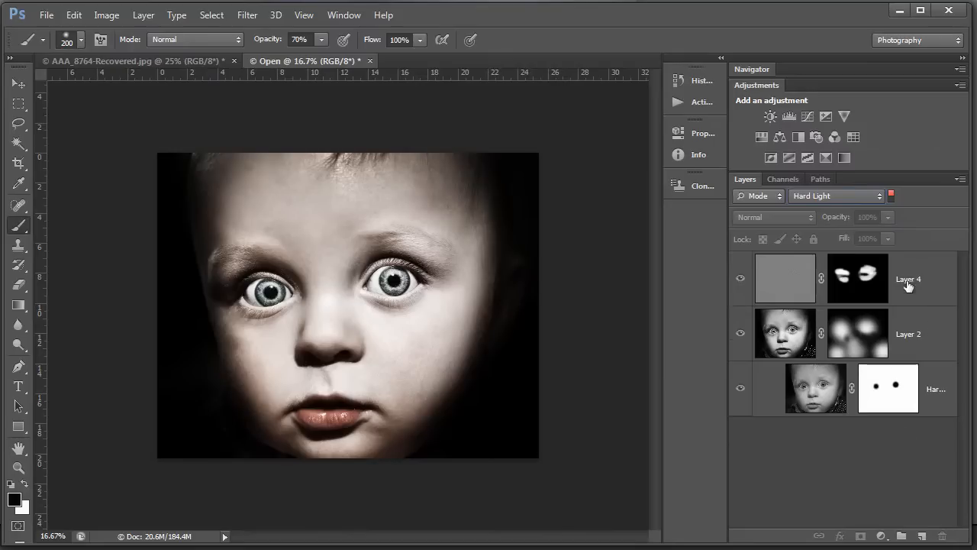
Filter the layer list by the Multiply blend mode, and after that by Normal
click(879, 197)
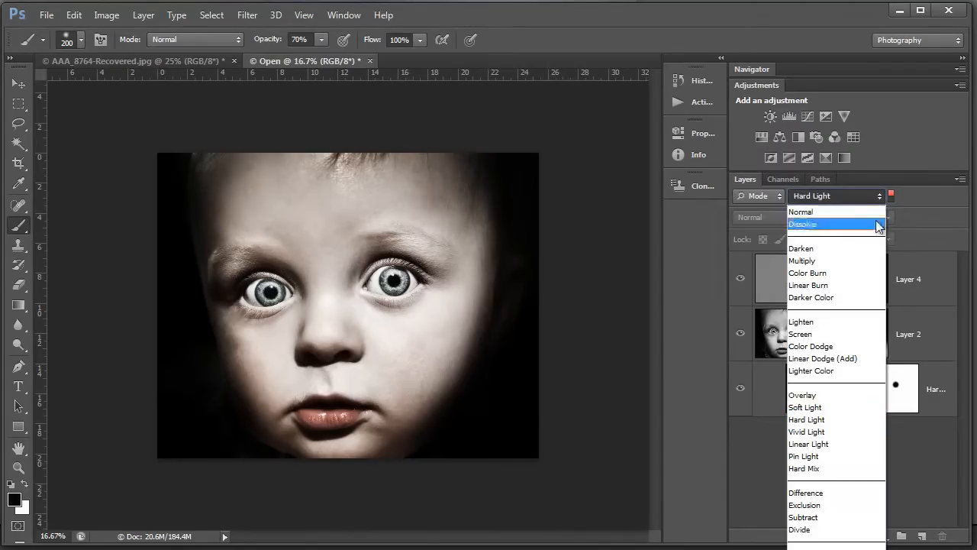
click(837, 260)
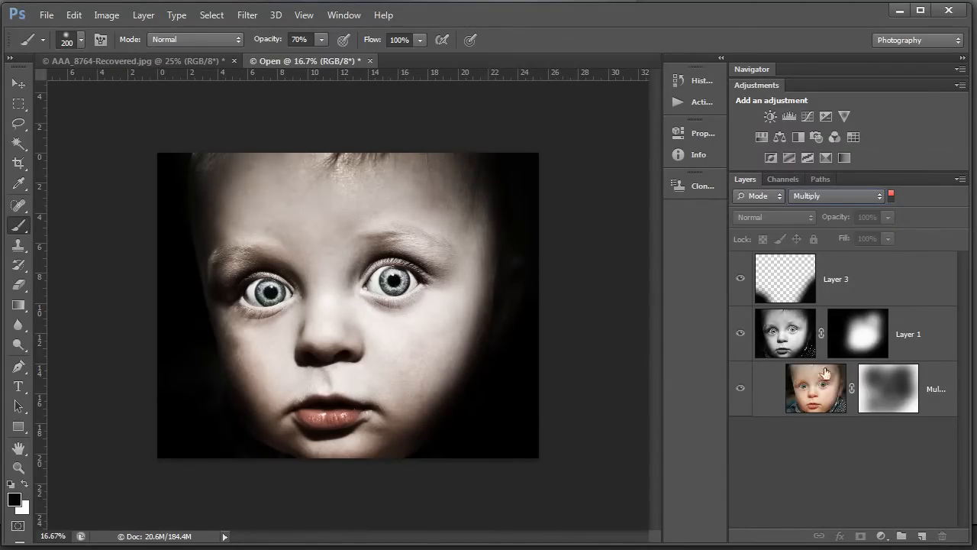
click(875, 196)
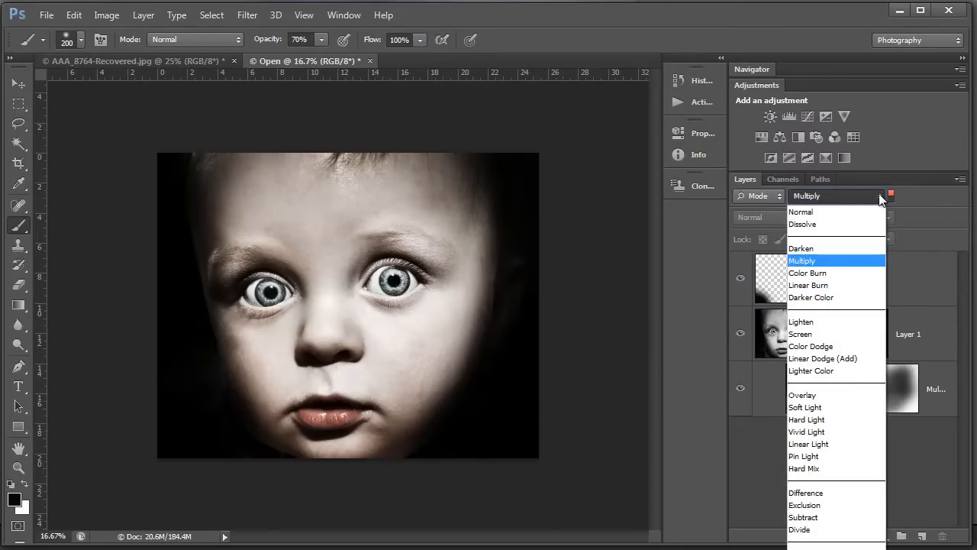
click(826, 211)
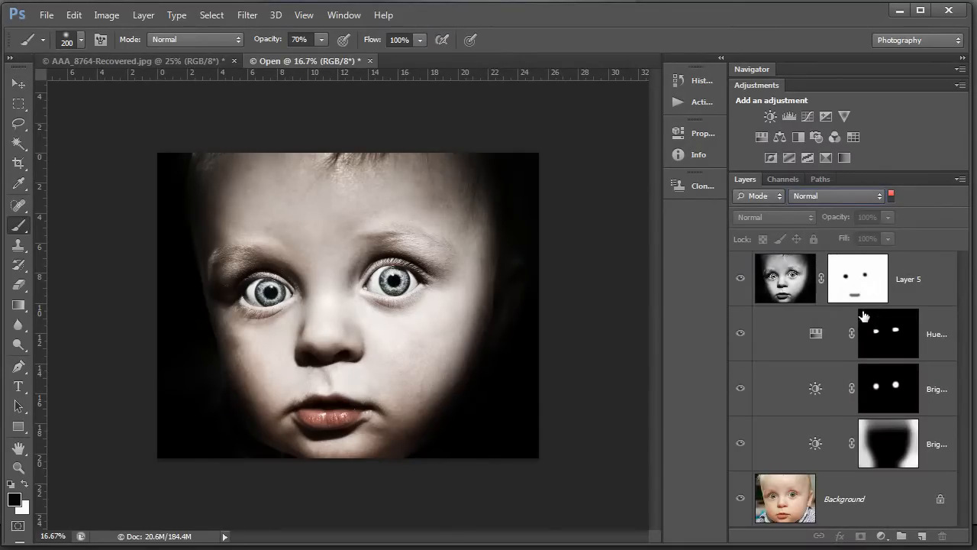
key(Down)
key(Up)
Filter the layers by Effect, and return the filter to Kind to list the whole stack
click(779, 196)
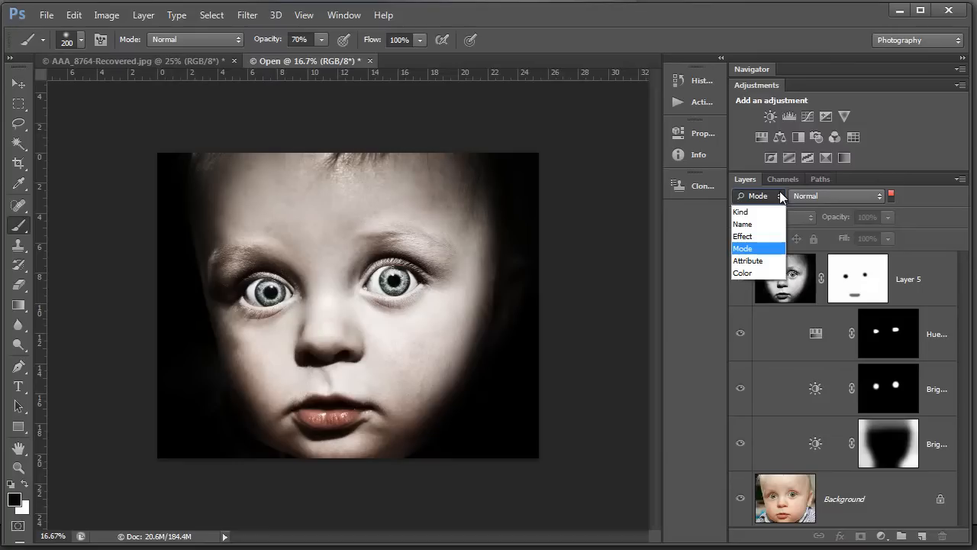
click(750, 236)
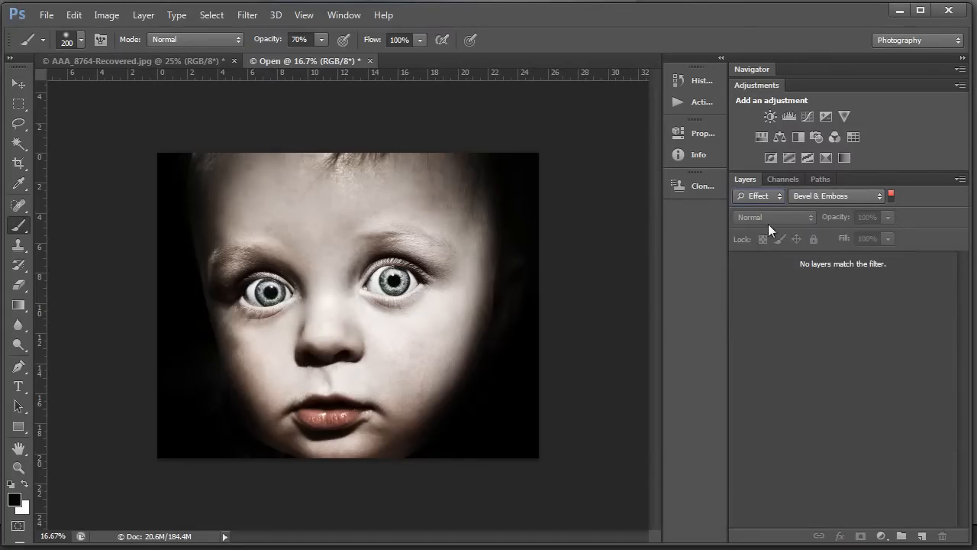
click(777, 197)
click(765, 207)
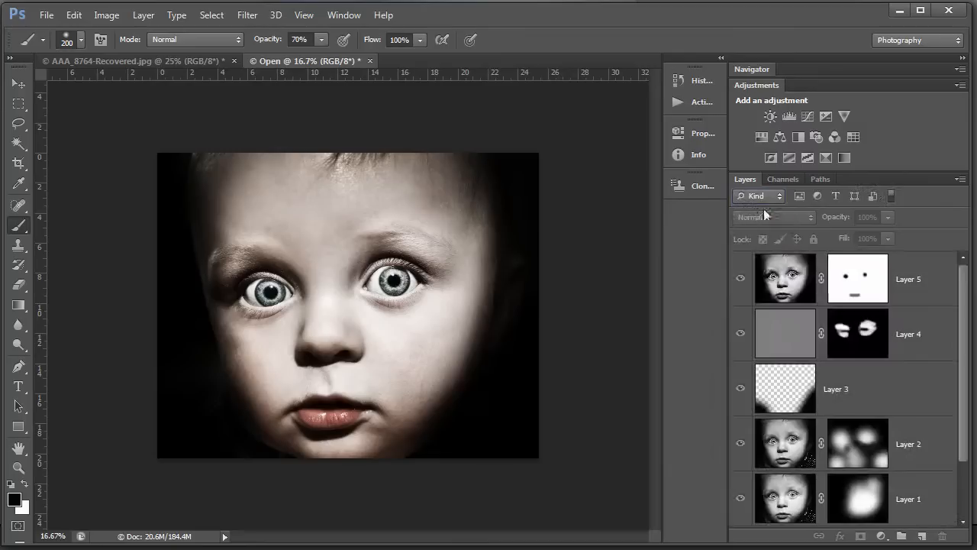
Expand the Part 1 group, examine its adjustment, Hard Light and Multiply layers with their masks, and collapse it
drag(961, 285, 951, 376)
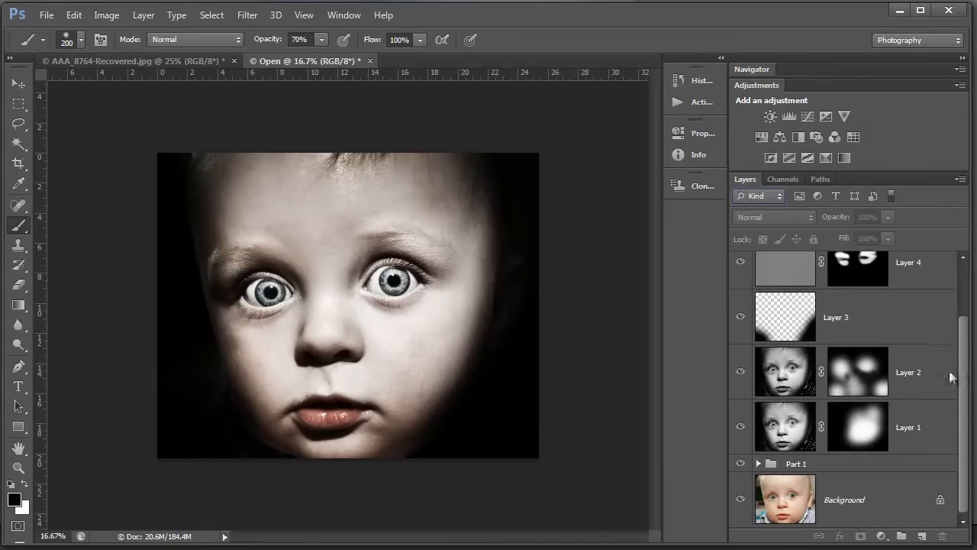
click(757, 463)
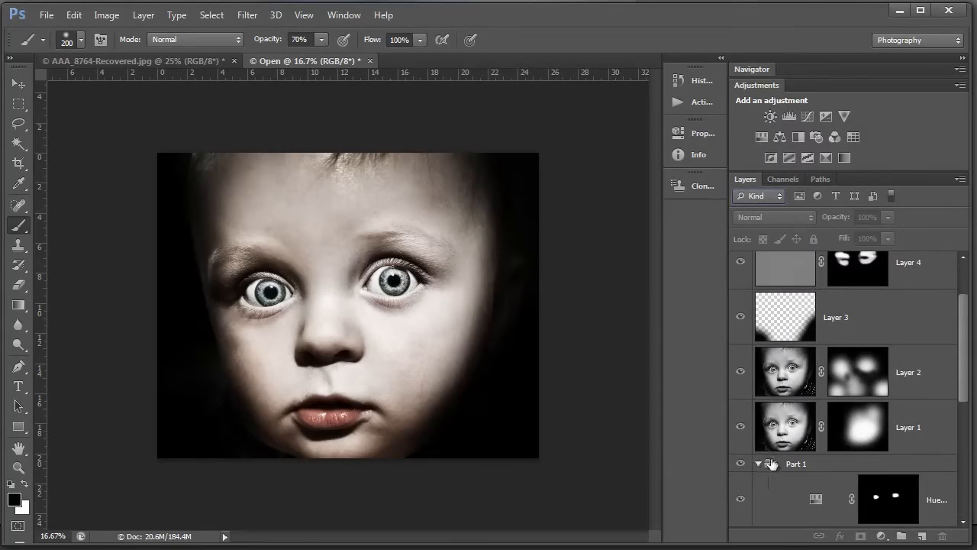
scroll(866, 437, down, 2)
scroll(861, 436, down, 3)
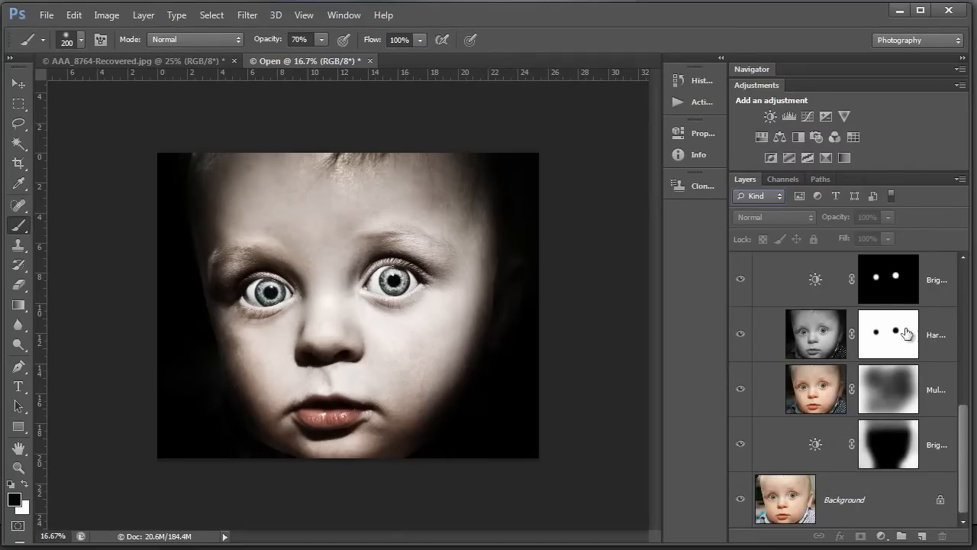
scroll(905, 353, up, 5)
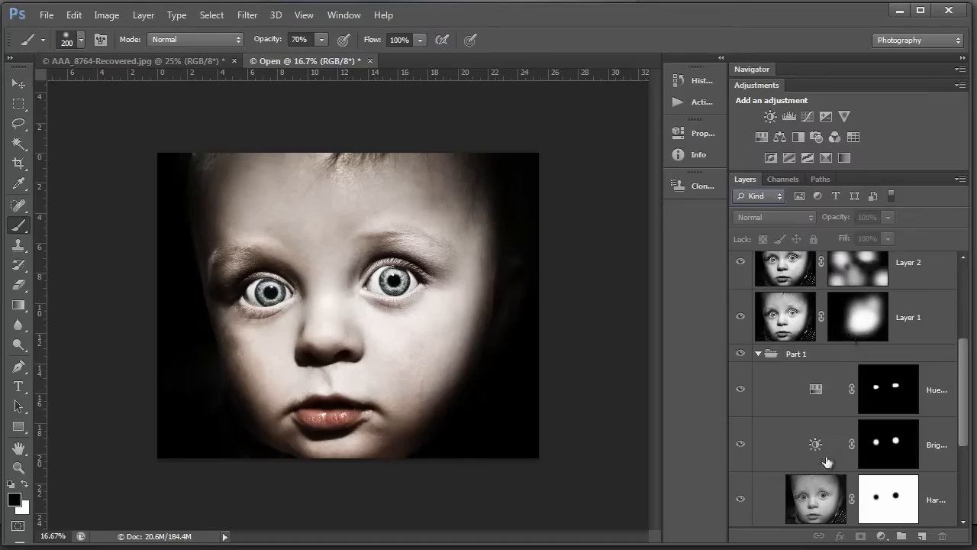
click(755, 357)
click(758, 355)
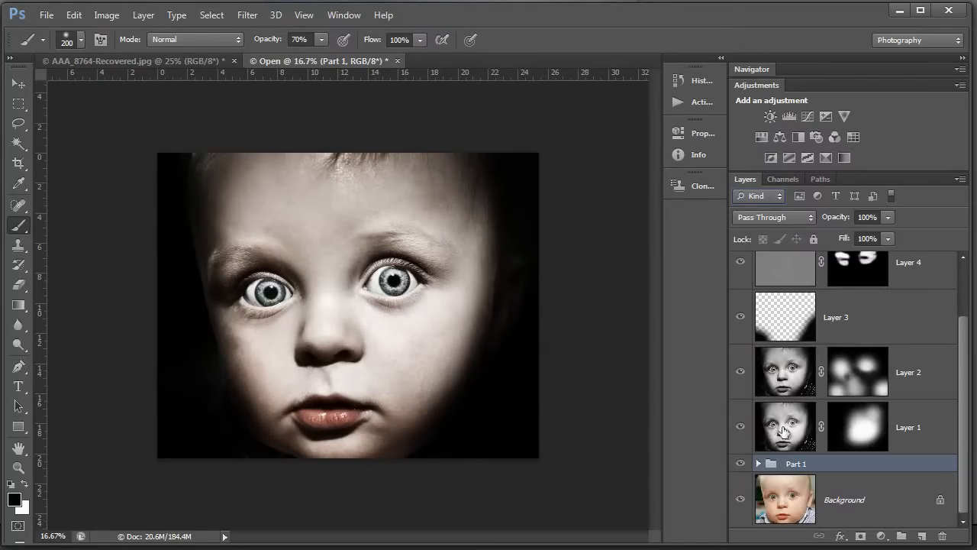
Review the layer stack above the Part 1 group and select Layer 1
scroll(811, 450, up, 2)
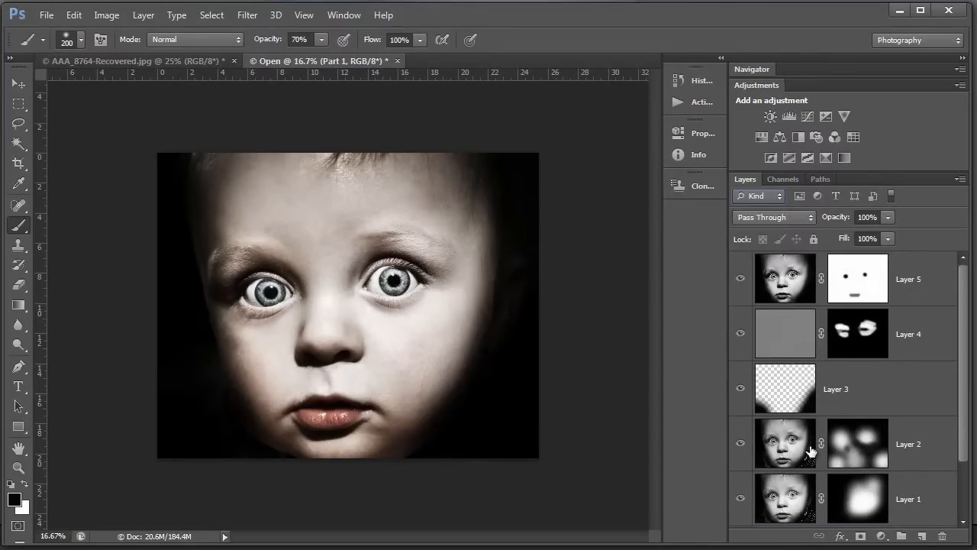
scroll(811, 450, down, 2)
click(909, 450)
scroll(922, 450, up, 2)
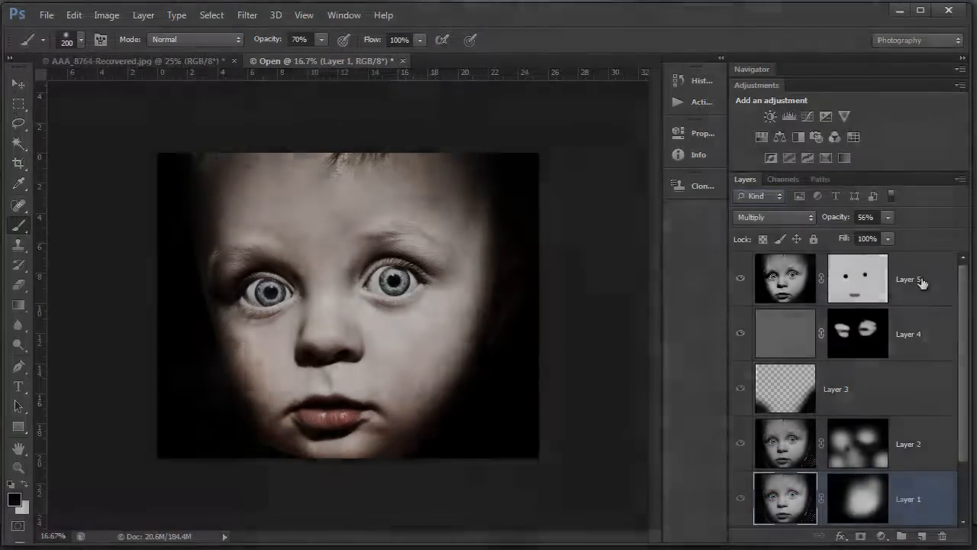